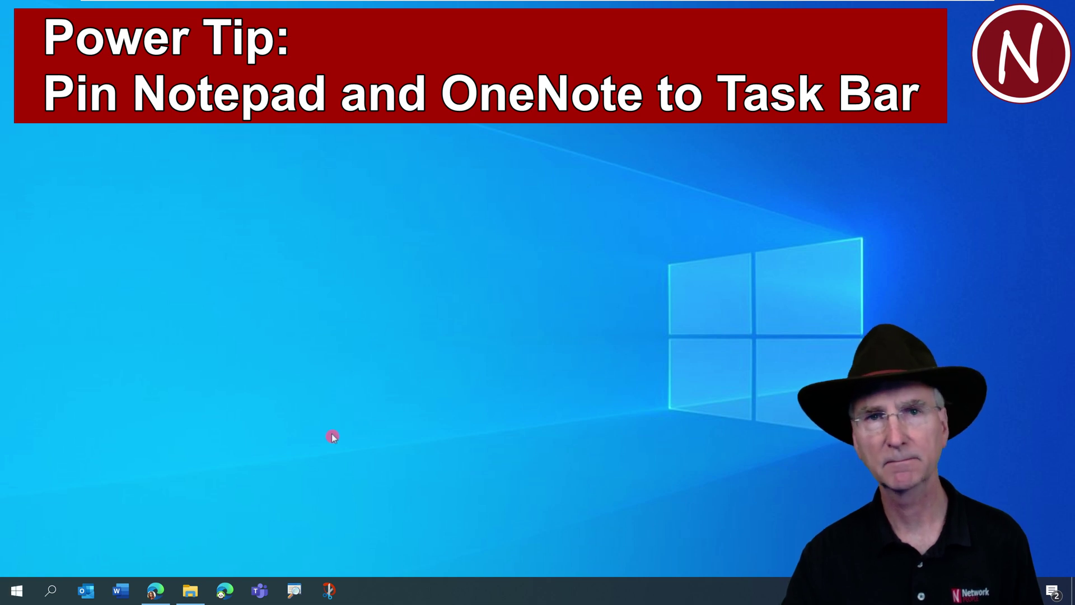
- Find Notepad in the Windows search and pin it to the taskbar
key(super)
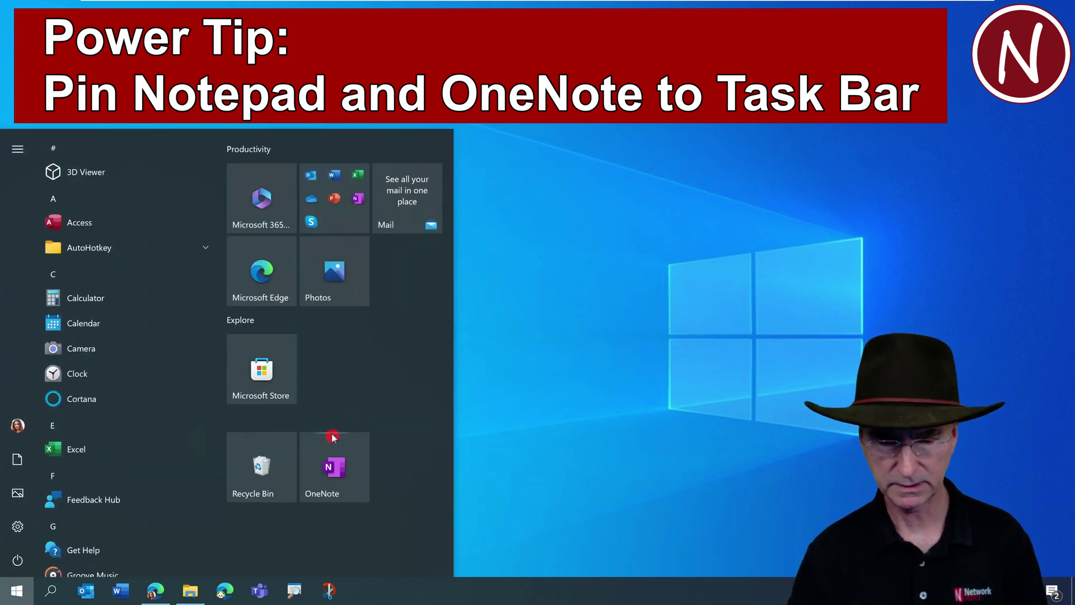
text(note)
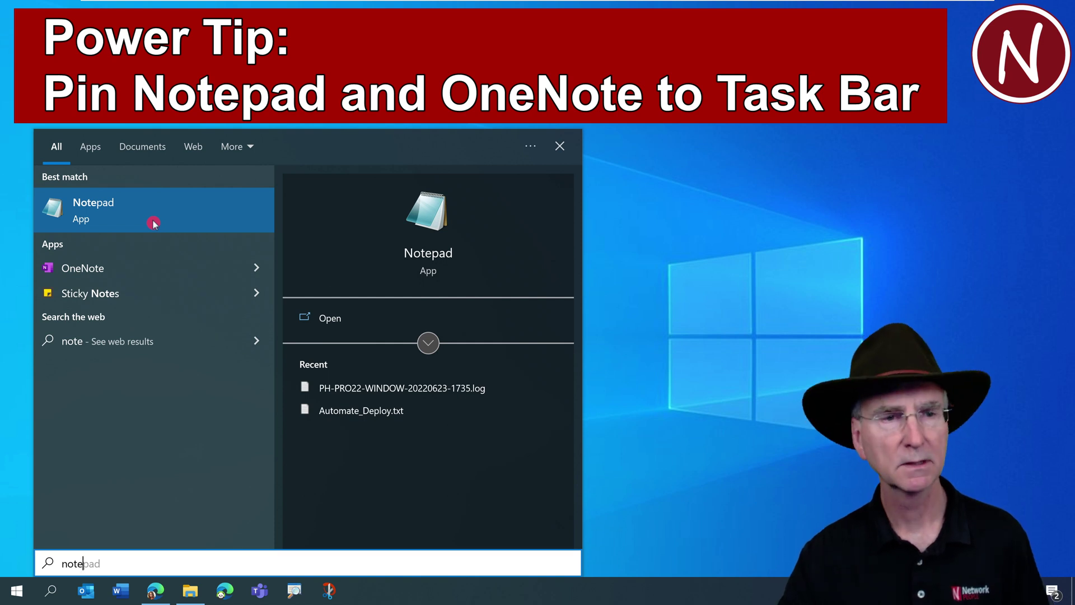
right_click(133, 211)
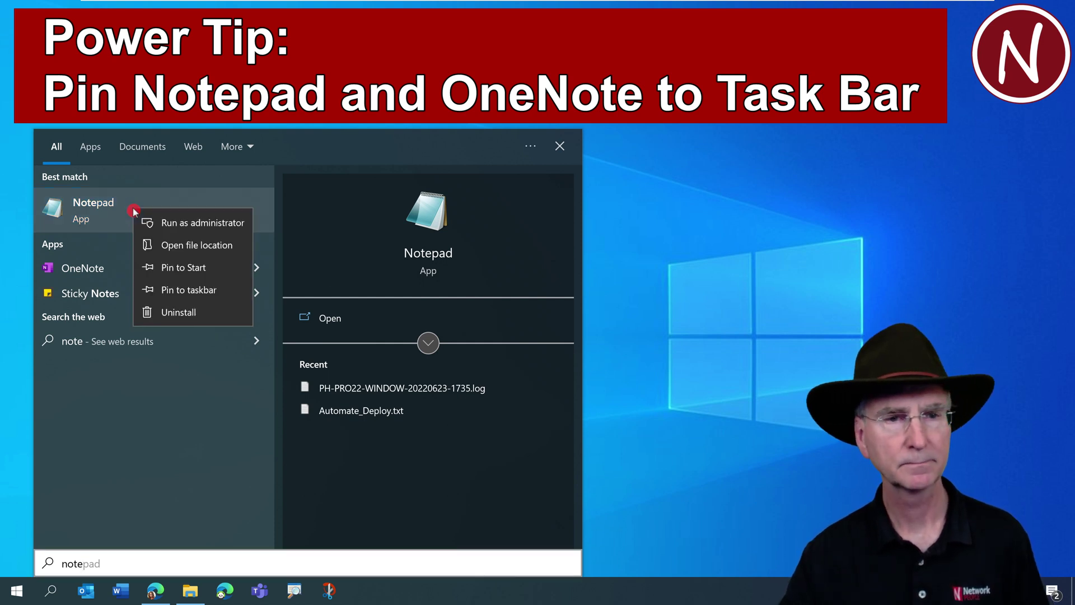
click(191, 291)
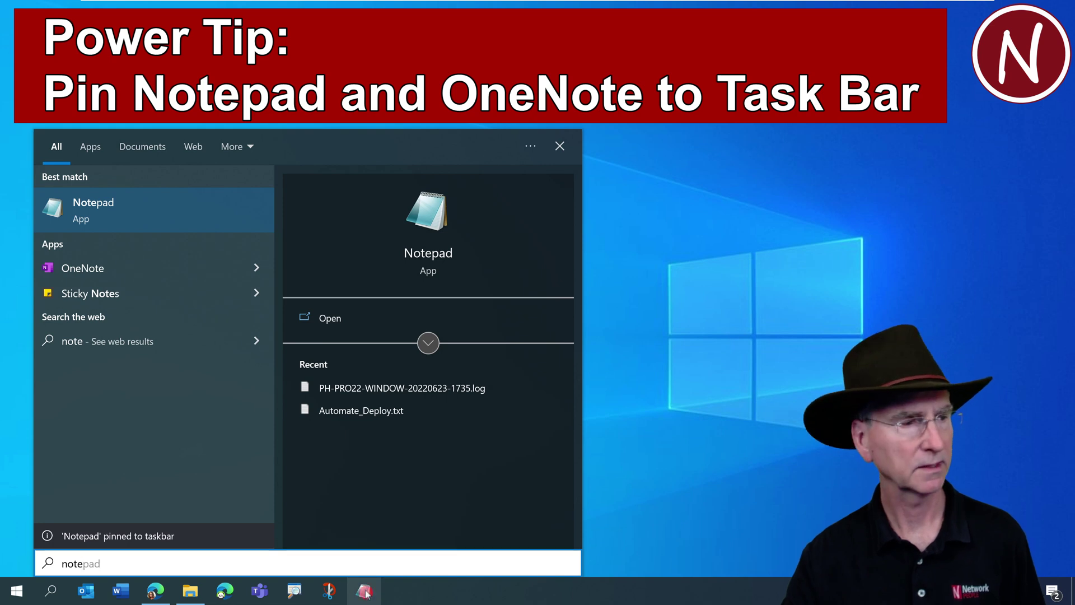
click(363, 592)
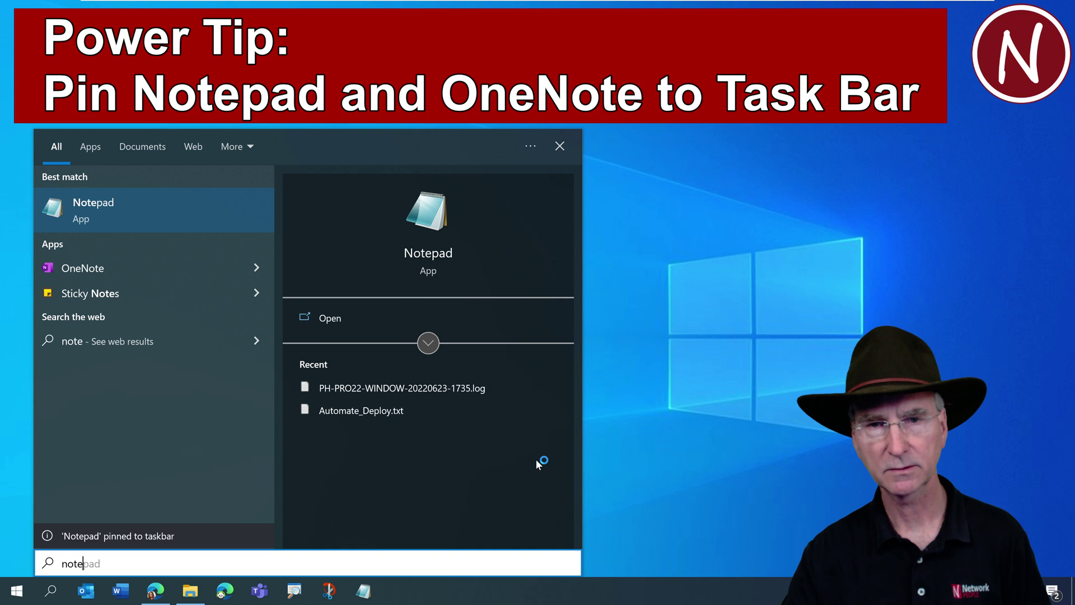
click(558, 146)
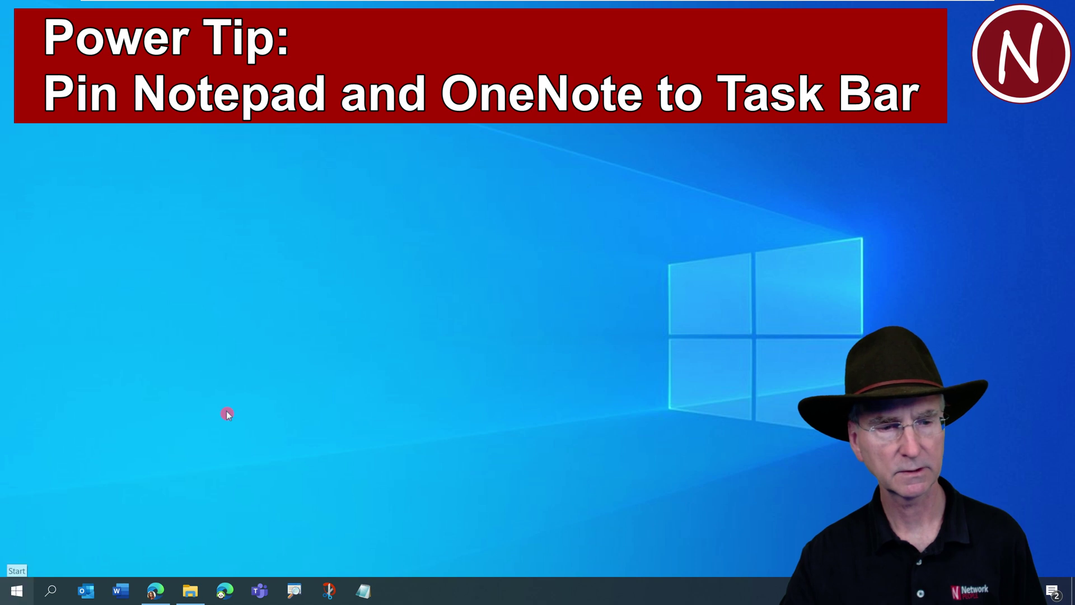
- Search for onenote and pin the desktop OneNote app to the taskbar
key(super)
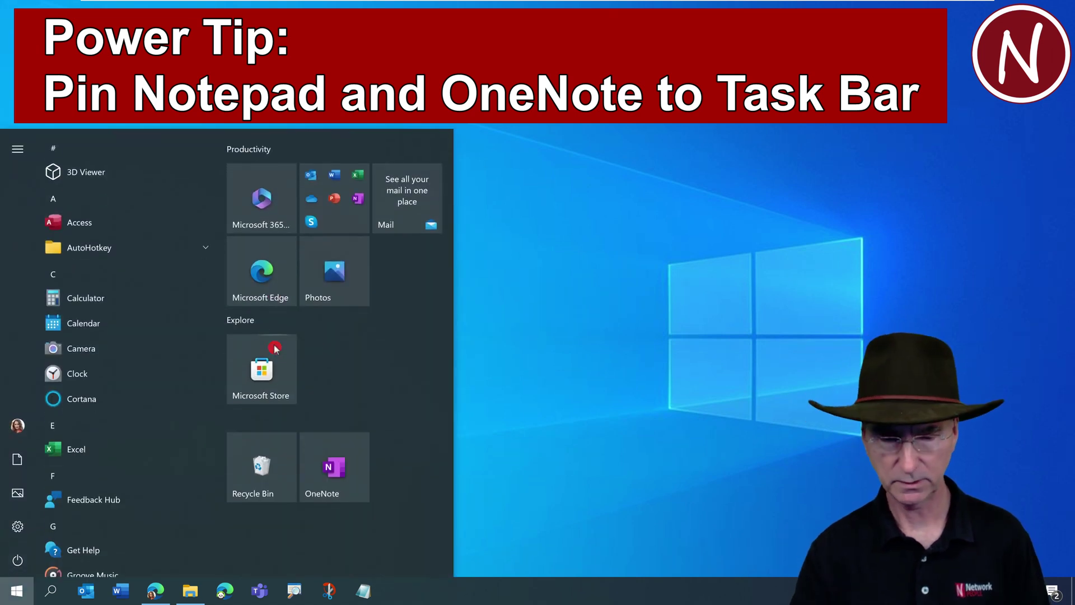
text(one)
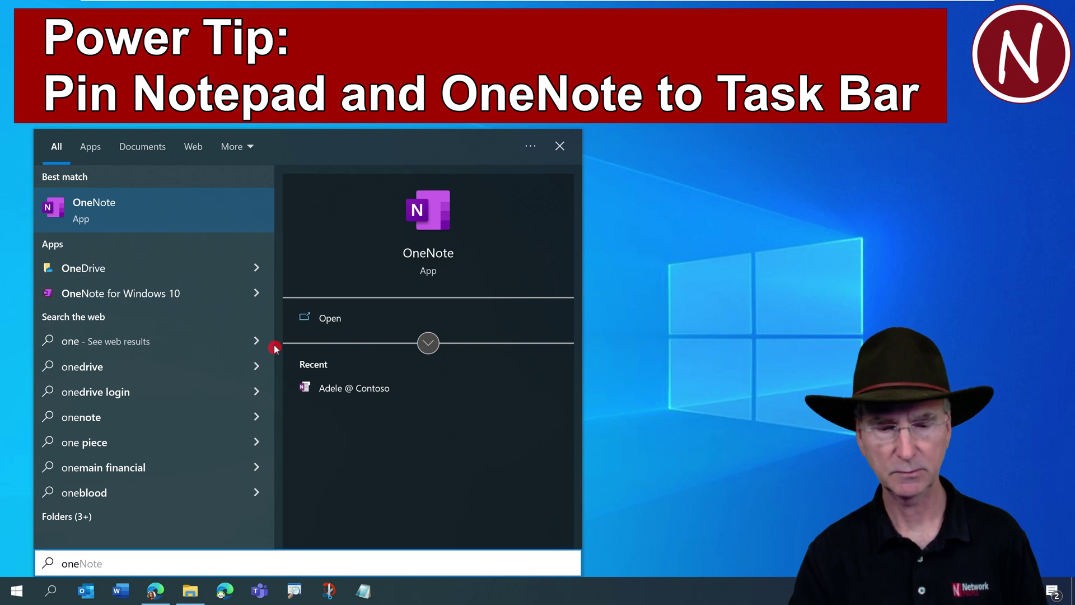
text(note)
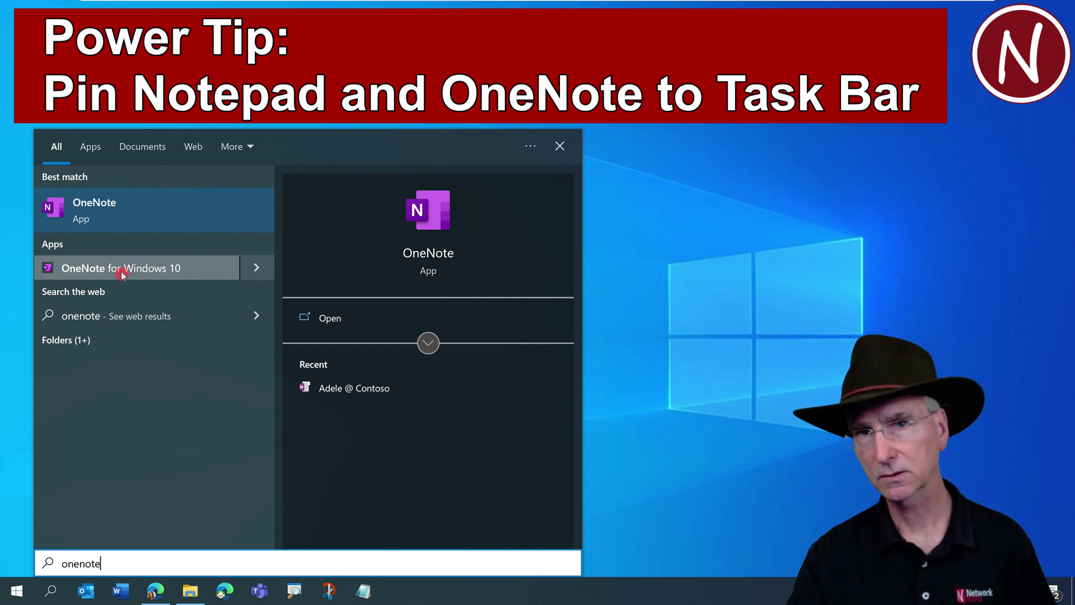
right_click(109, 214)
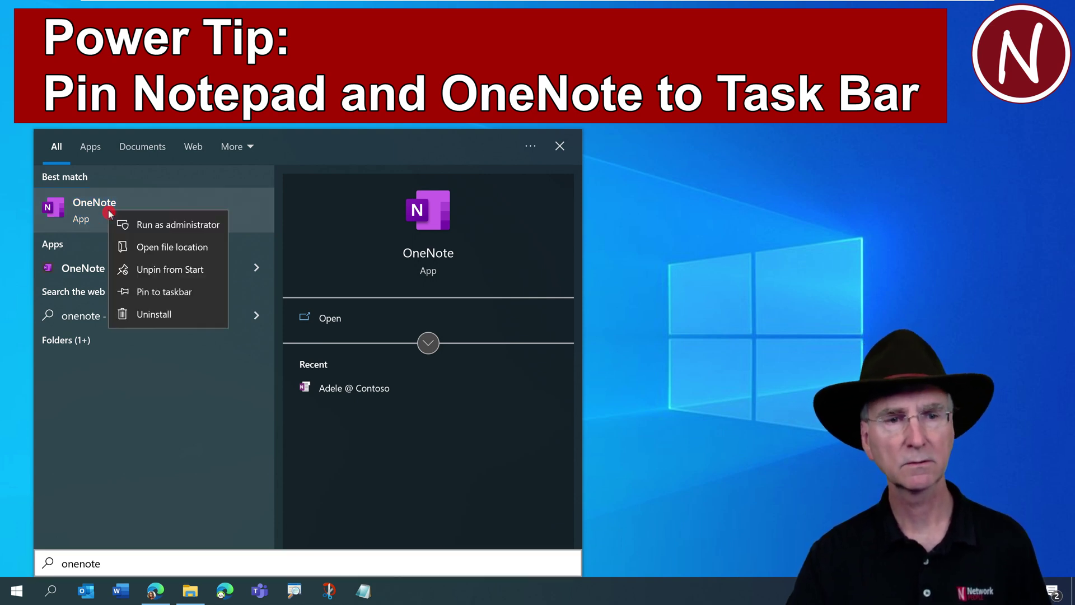
click(165, 291)
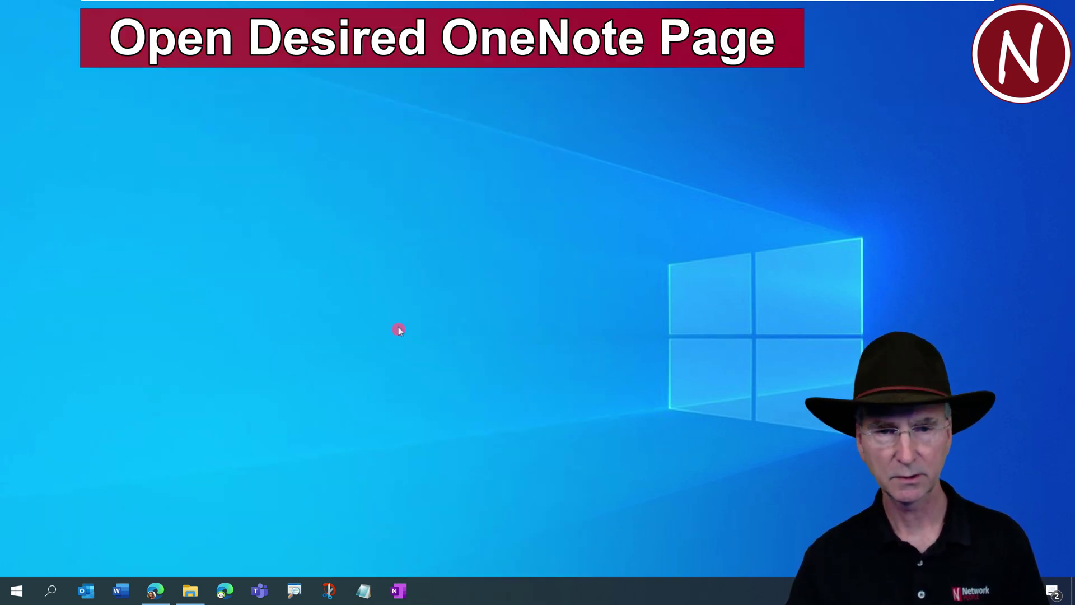
- Switch to OneNote, open the Project Notes section and copy the link to its Project Notes page
click(398, 592)
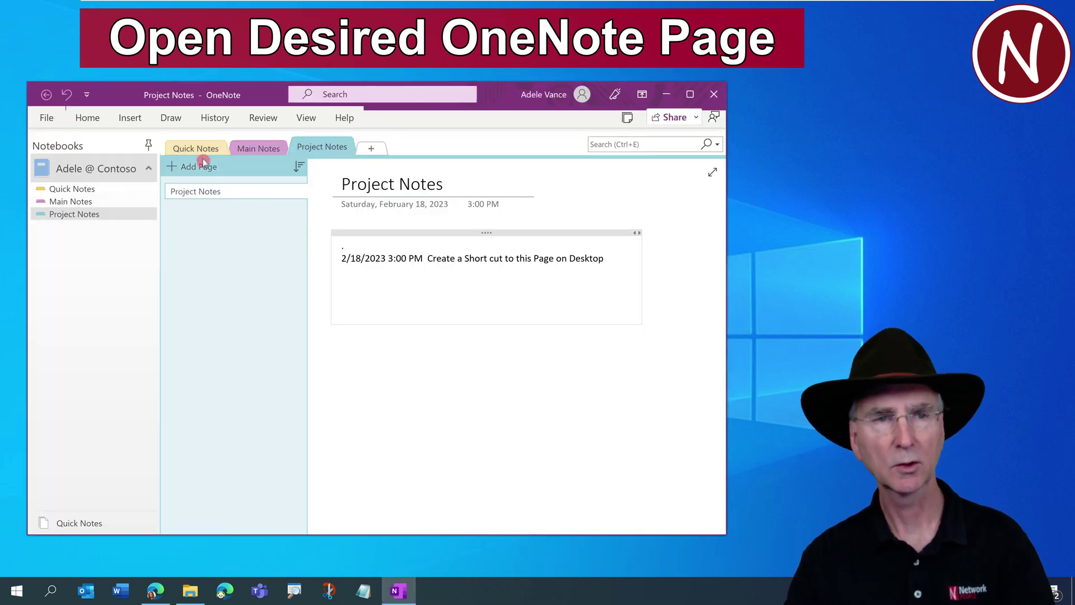
click(244, 152)
click(321, 151)
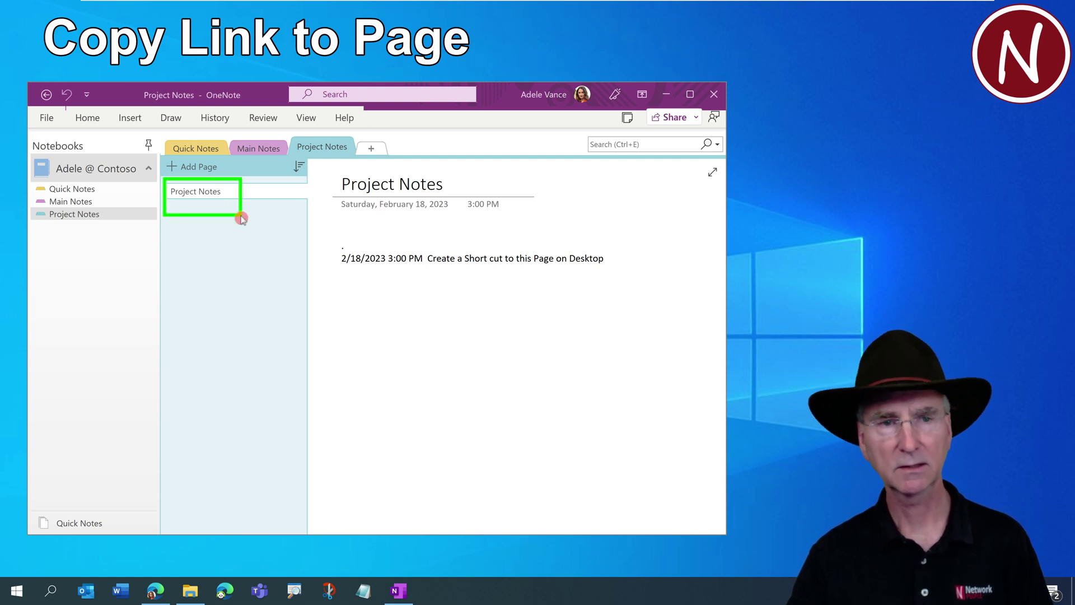
right_click(197, 195)
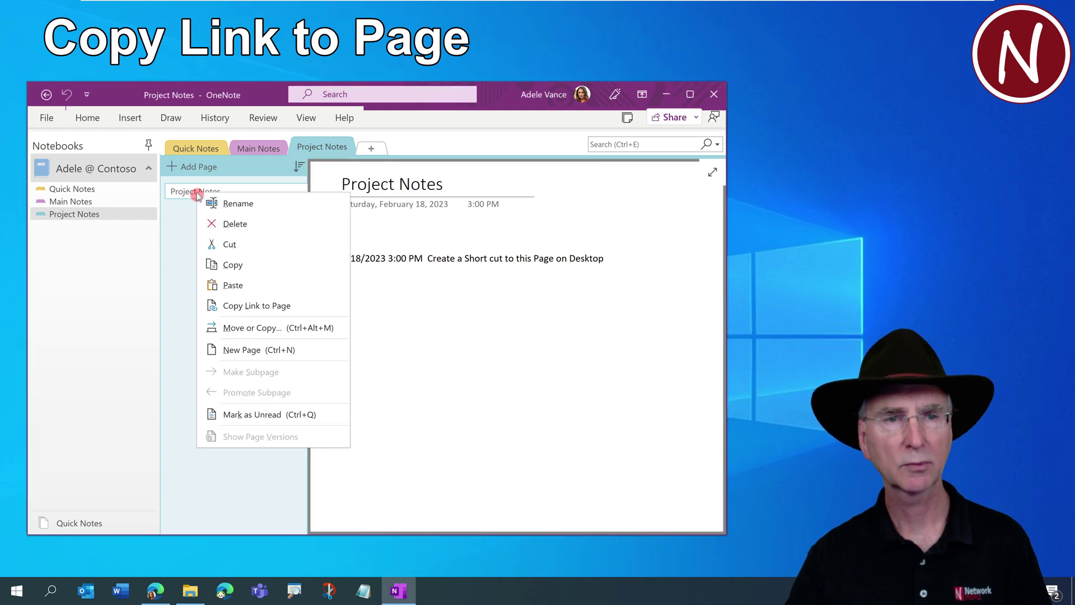
click(299, 311)
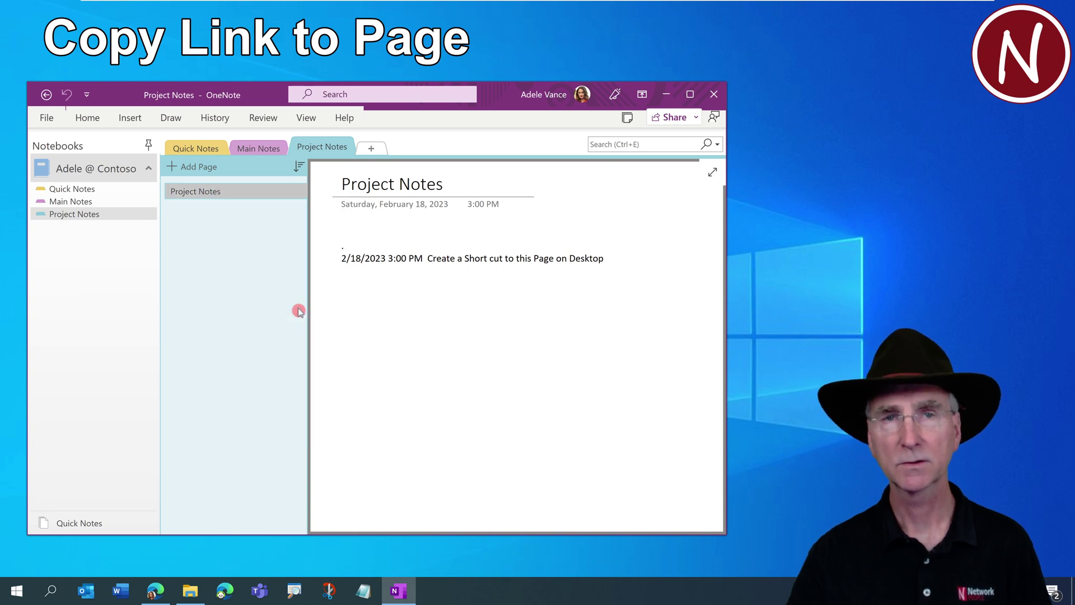
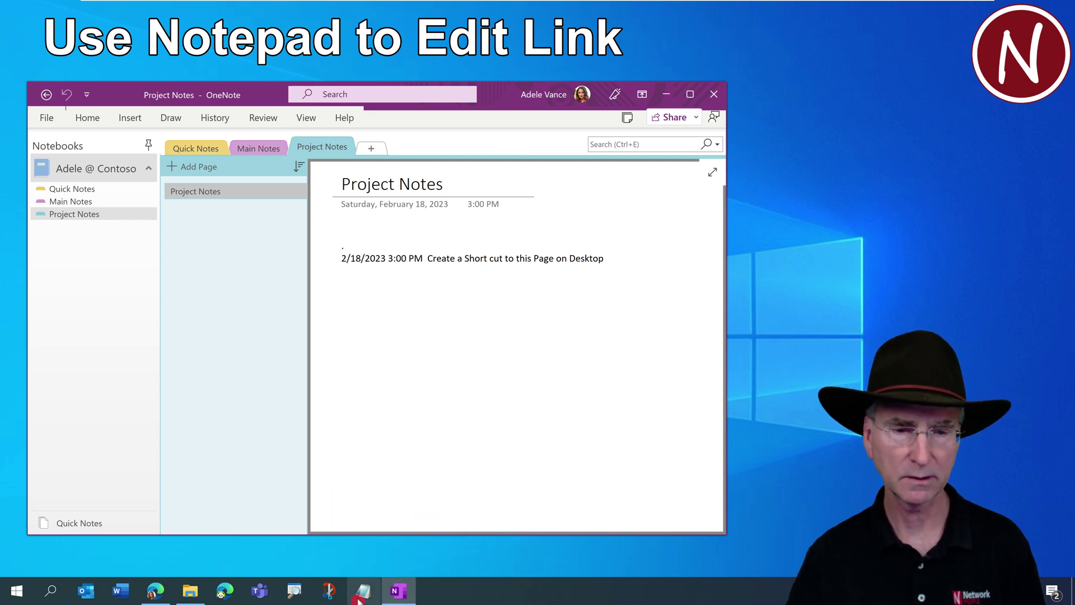
key(super)
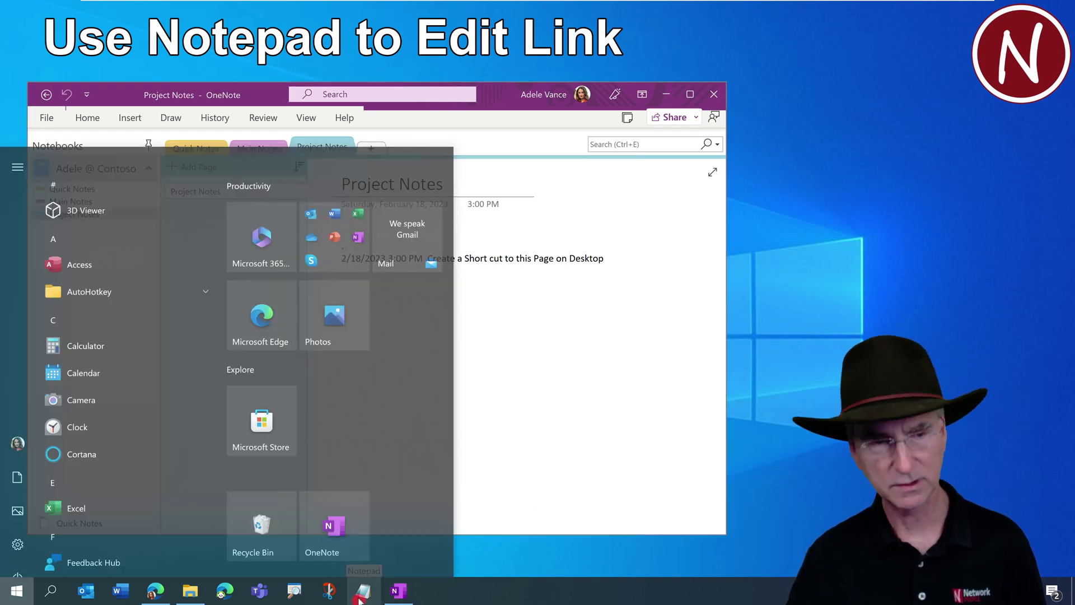
text(note)
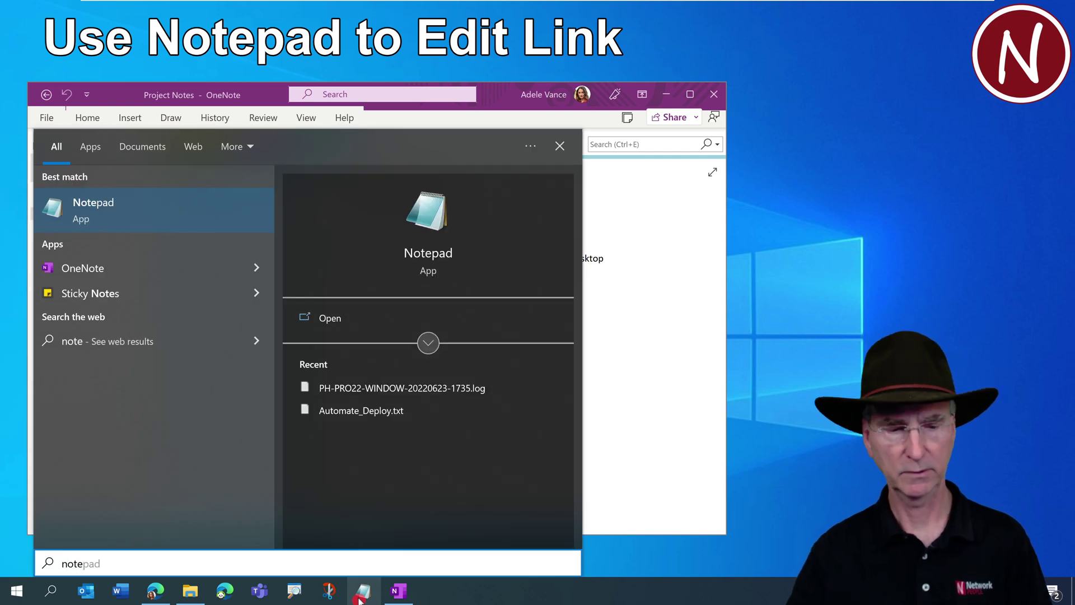
key(Escape)
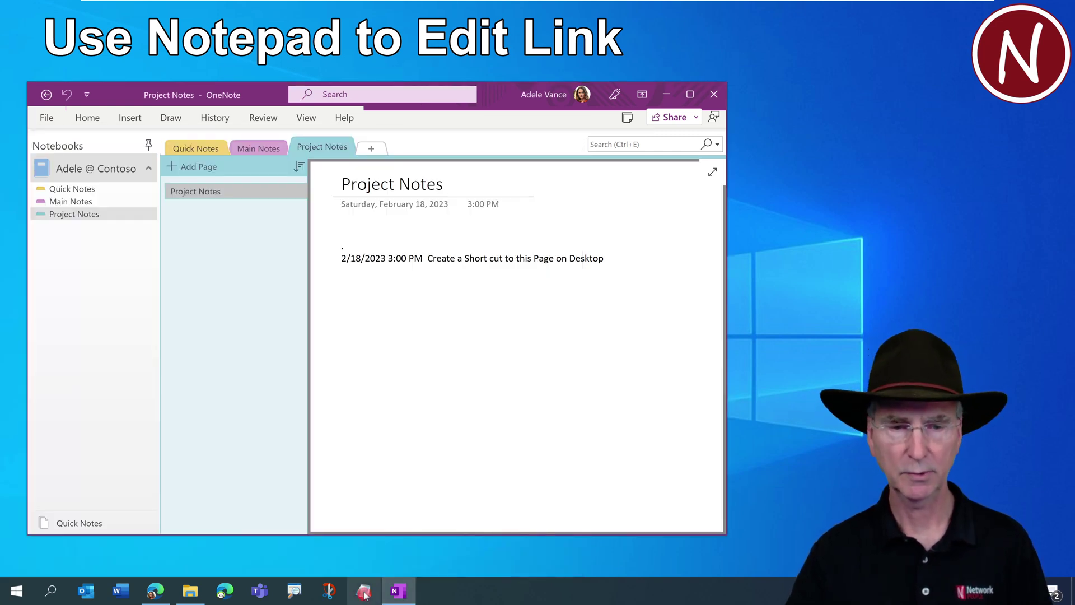
- Switch to Notepad, paste the copied page link into the blank document and turn on Word Wrap
click(364, 593)
drag(584, 96, 457, 133)
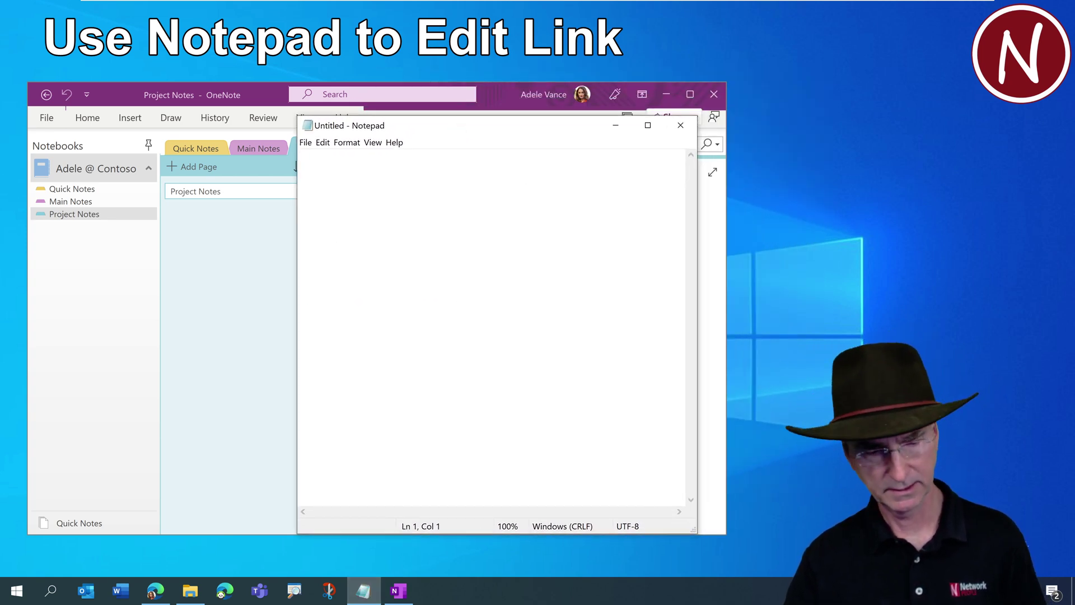
key(ctrl+v)
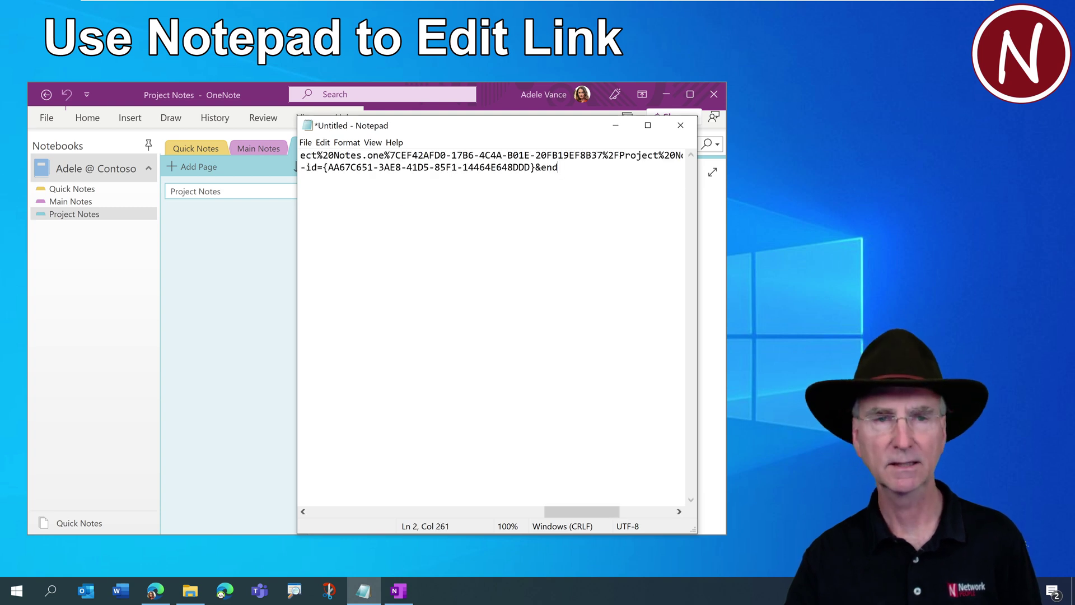
drag(697, 298, 793, 301)
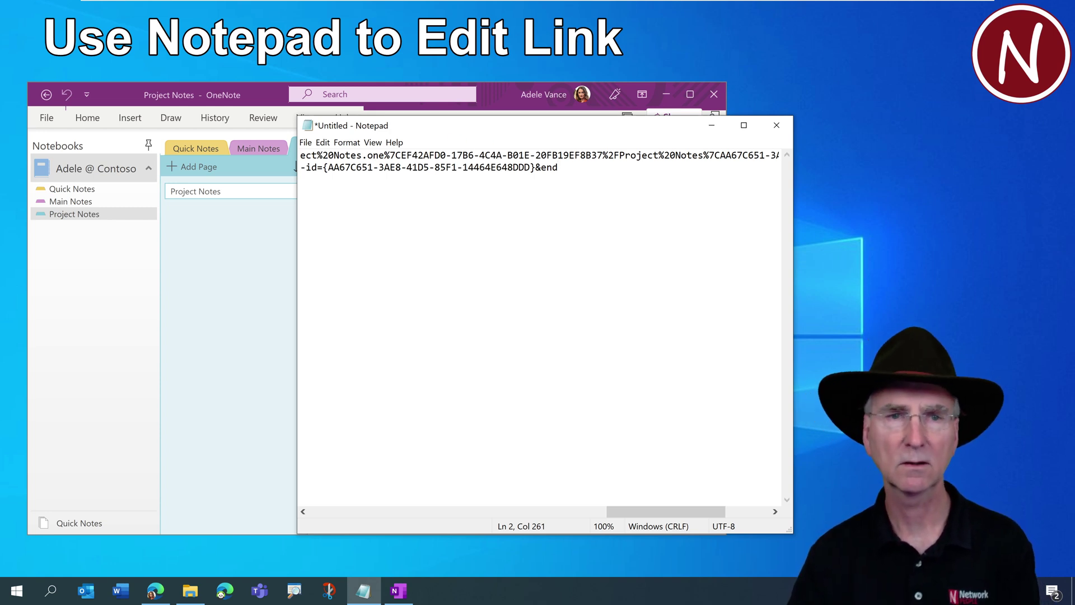
click(347, 143)
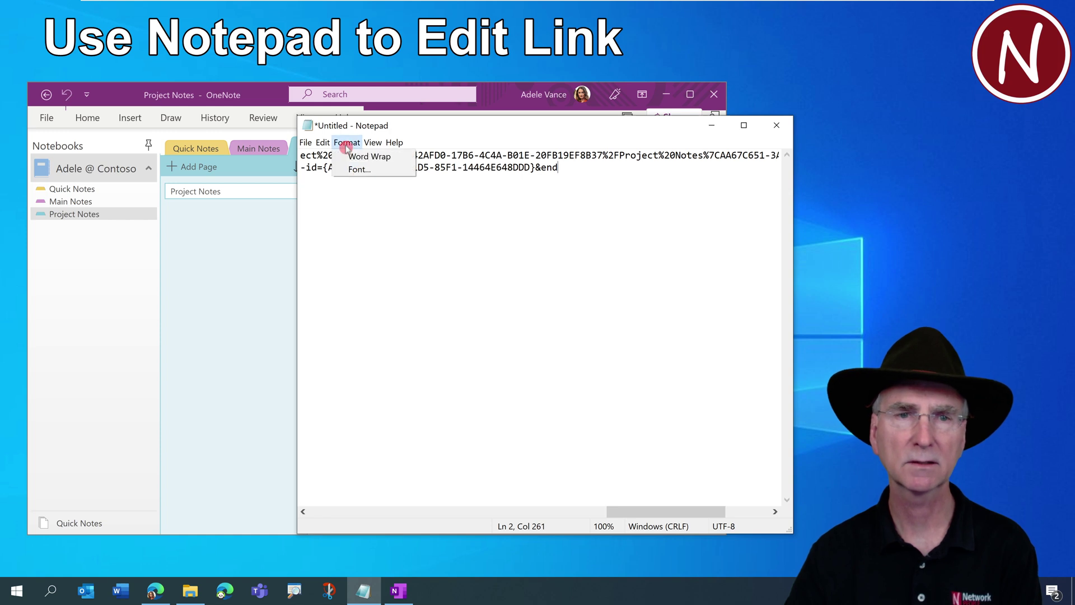
click(380, 161)
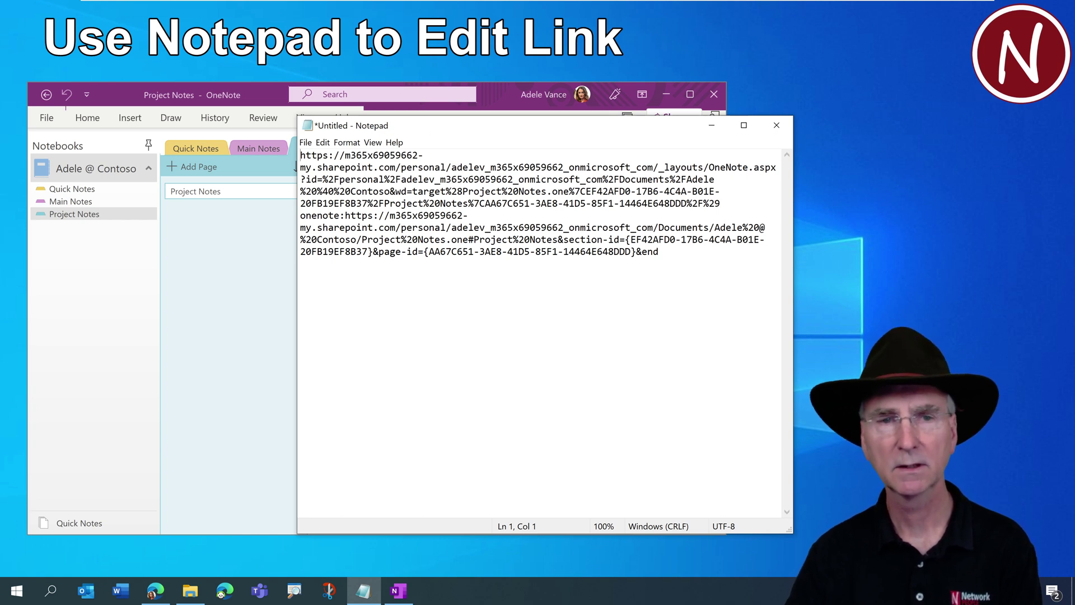
- Highlight the first pasted link, the https web address, to examine where it starts and ends
key(shift+ctrl+Right)
key(shift+ctrl+Right)
key(shift+ctrl+Right)
key(shift+ctrl+Right)
key(shift+ctrl+Right)
key(shift+ctrl+Right)
key(shift+ctrl+Right)
key(shift+ctrl+Right)
key(shift+ctrl+Right)
key(shift+ctrl+Right)
key(shift+ctrl+Right)
key(shift+ctrl+Right)
key(shift+ctrl+Right)
key(shift+ctrl+Right)
key(shift+ctrl+Right)
key(shift+ctrl+Right)
key(shift+ctrl+Right)
key(shift+ctrl+Right)
key(shift+ctrl+Right)
key(shift+ctrl+Right)
key(shift+Home)
key(shift+Left)
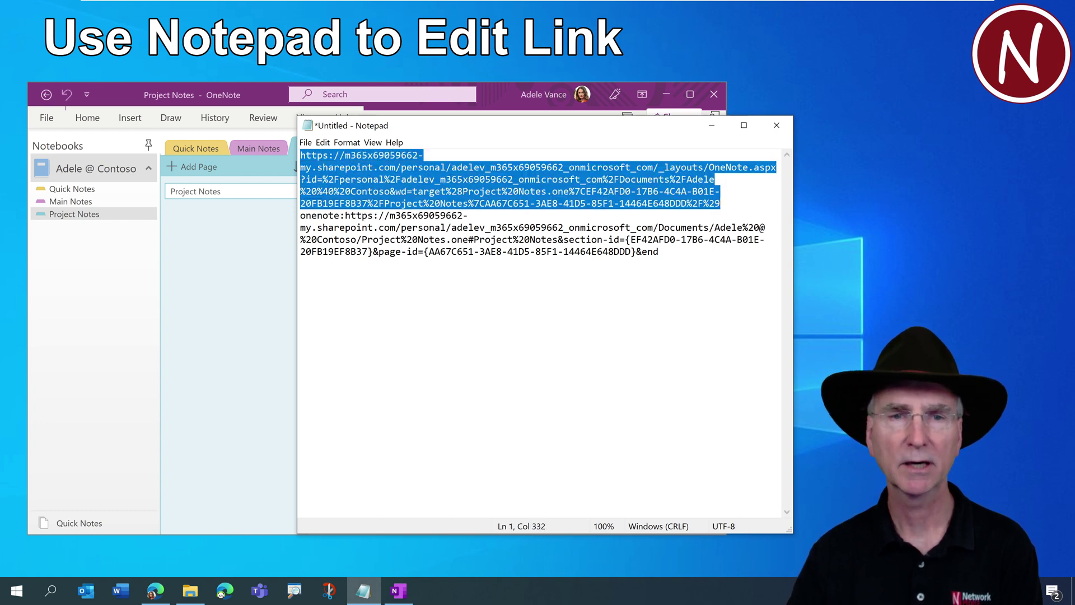
- Highlight the second pasted link, from "onenote:" through "&end", to examine its extent
click(547, 251)
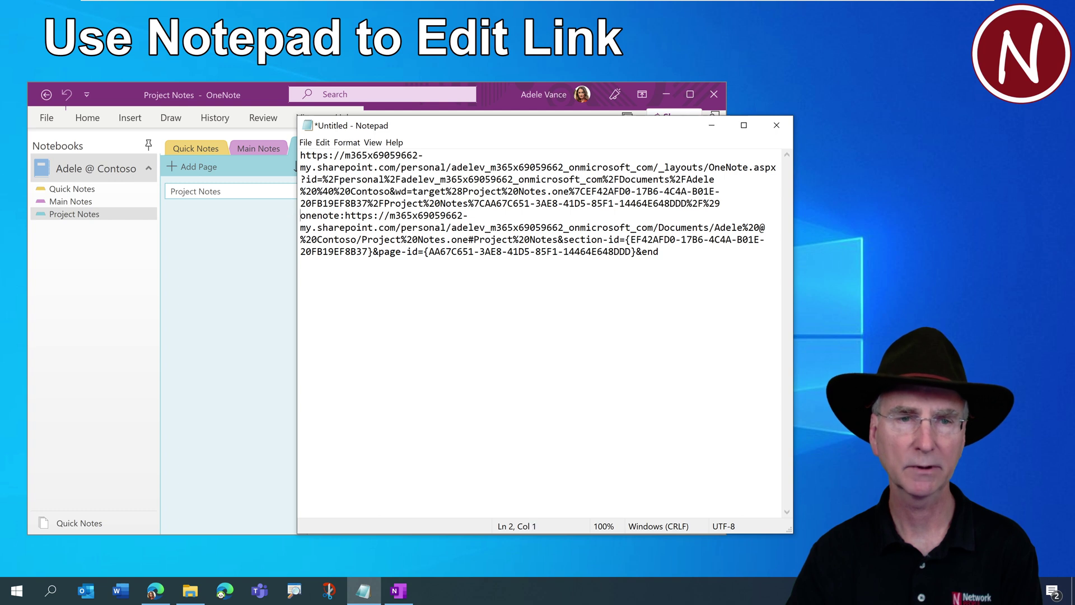
key(ctrl+shift+Right)
key(ctrl+shift+Right)
key(ctrl+shift+Right)
key(ctrl+shift+Right)
key(ctrl+shift+Right)
key(ctrl+shift+Right)
key(ctrl+shift+Right)
key(ctrl+shift+Right)
key(ctrl+shift+Right)
key(ctrl+shift+Right)
key(ctrl+shift+Right)
key(ctrl+shift+Right)
key(ctrl+shift+Right)
key(ctrl+shift+Right)
key(ctrl+shift+Right)
key(ctrl+shift+Right)
key(ctrl+shift+Right)
key(ctrl+shift+Right)
key(ctrl+shift+Right)
key(ctrl+shift+Right)
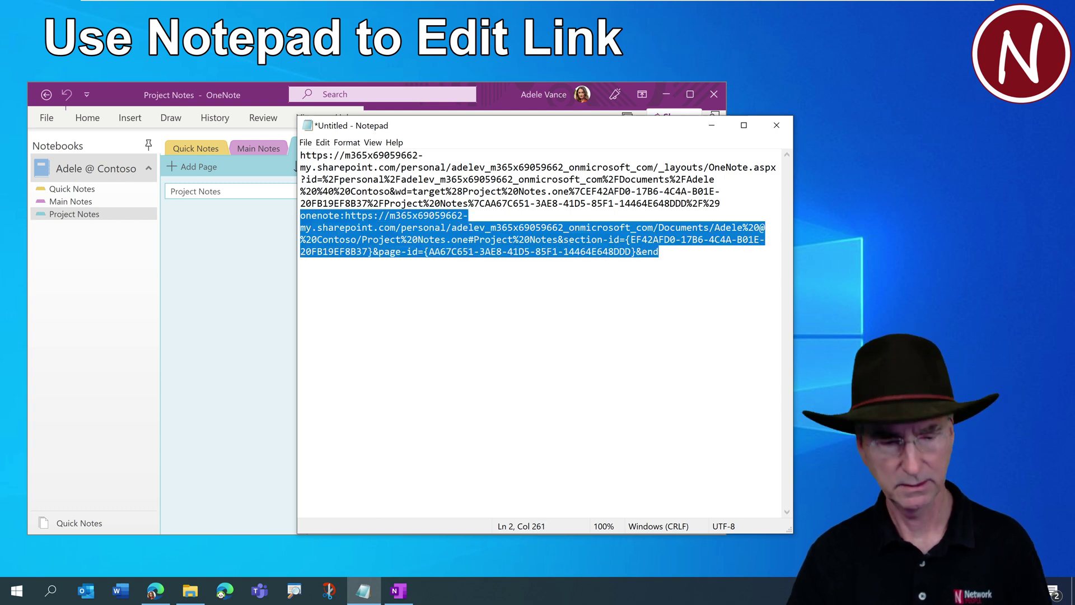
click(684, 284)
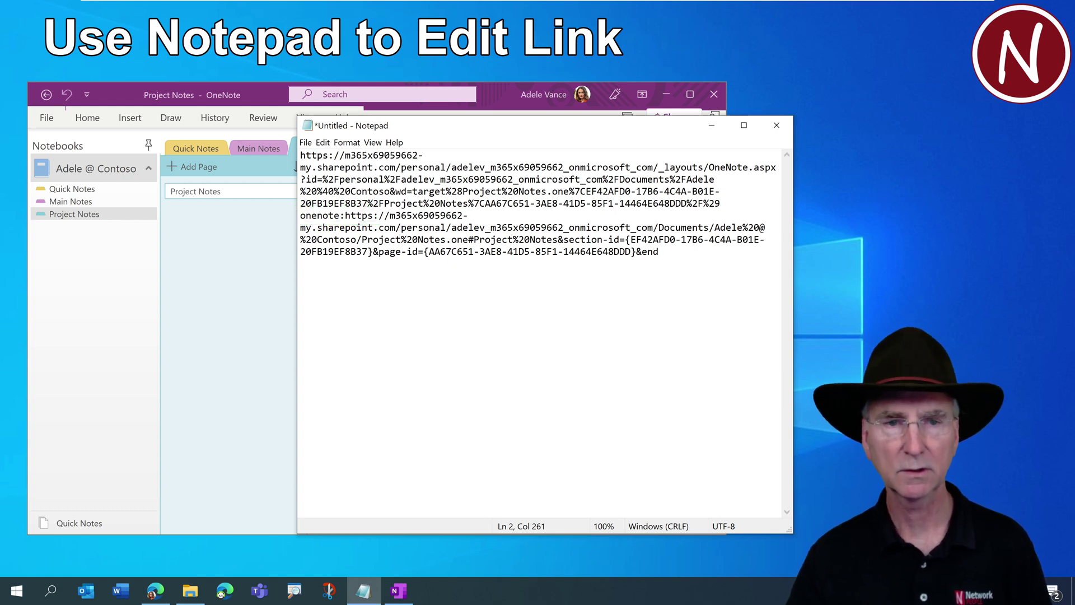
- Copy only the link from "onenote:" through "&end" and minimize Notepad and OneNote to reveal the desktop
drag(301, 216, 659, 252)
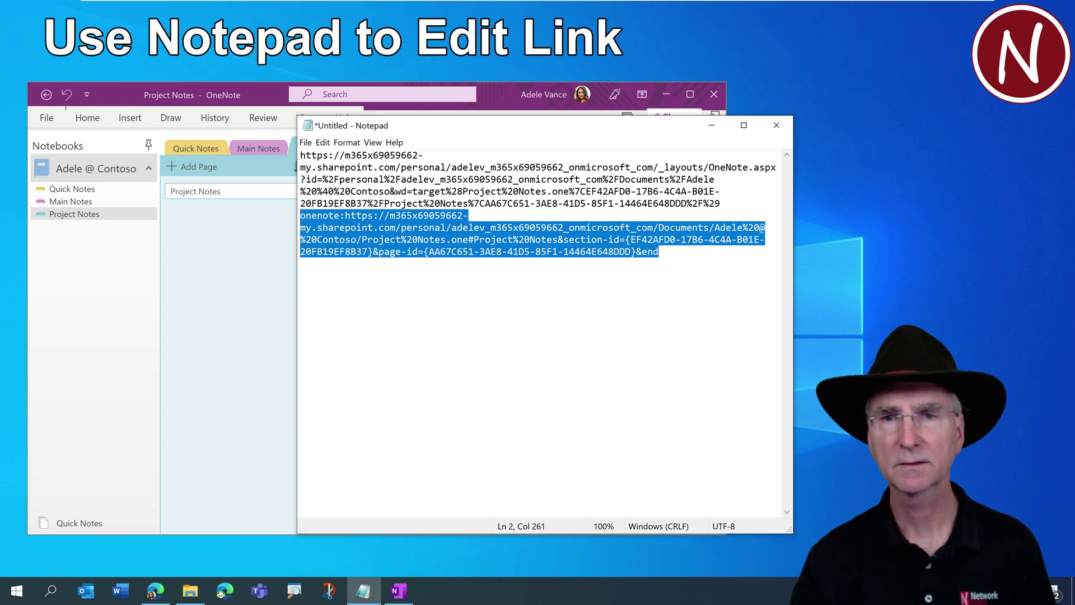
click(711, 127)
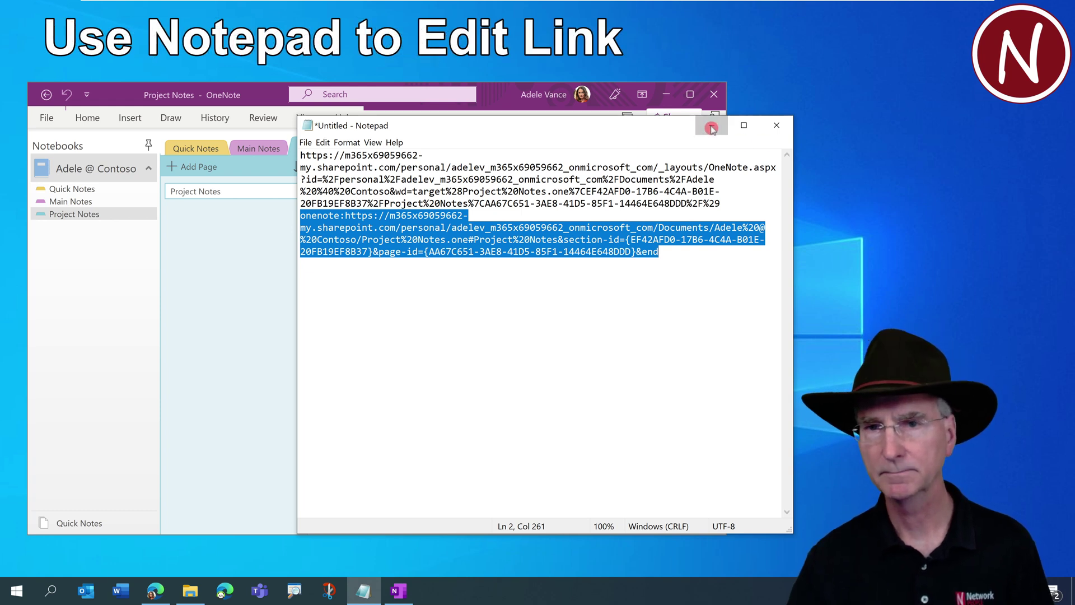
click(668, 98)
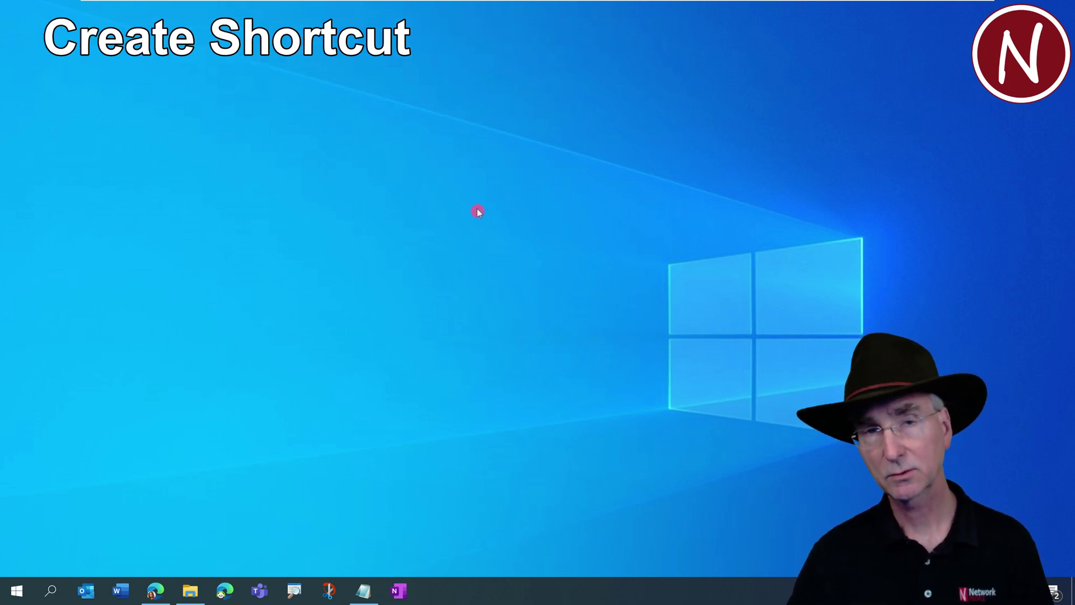
- Start a new desktop shortcut, paste the copied link as its location and check that the link begins with "onenote:"
right_click(418, 210)
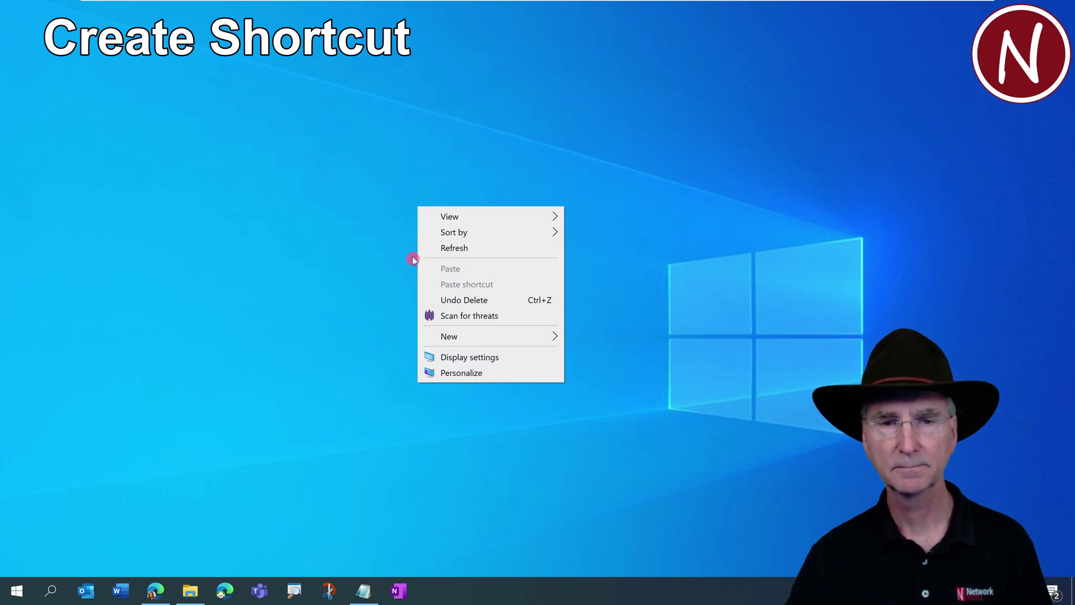
mouse_move(462, 340)
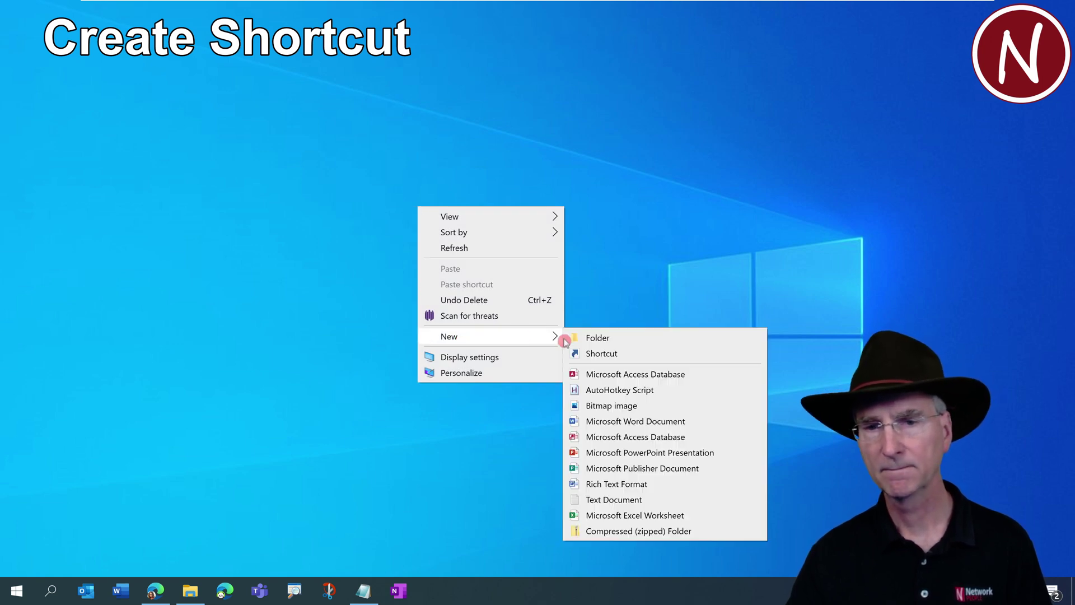
click(612, 354)
click(388, 297)
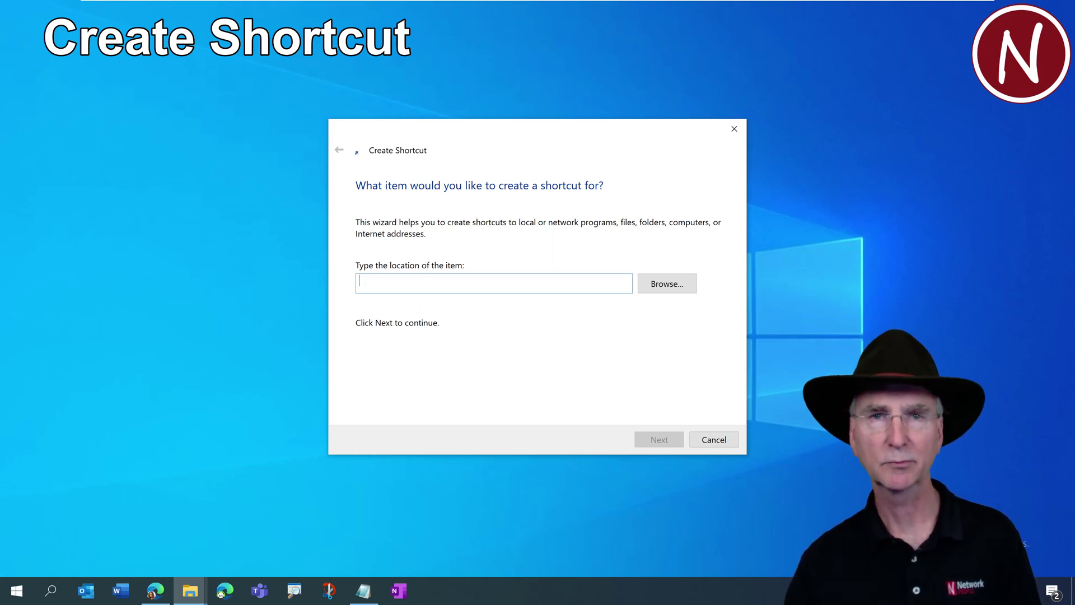
key(ctrl+v)
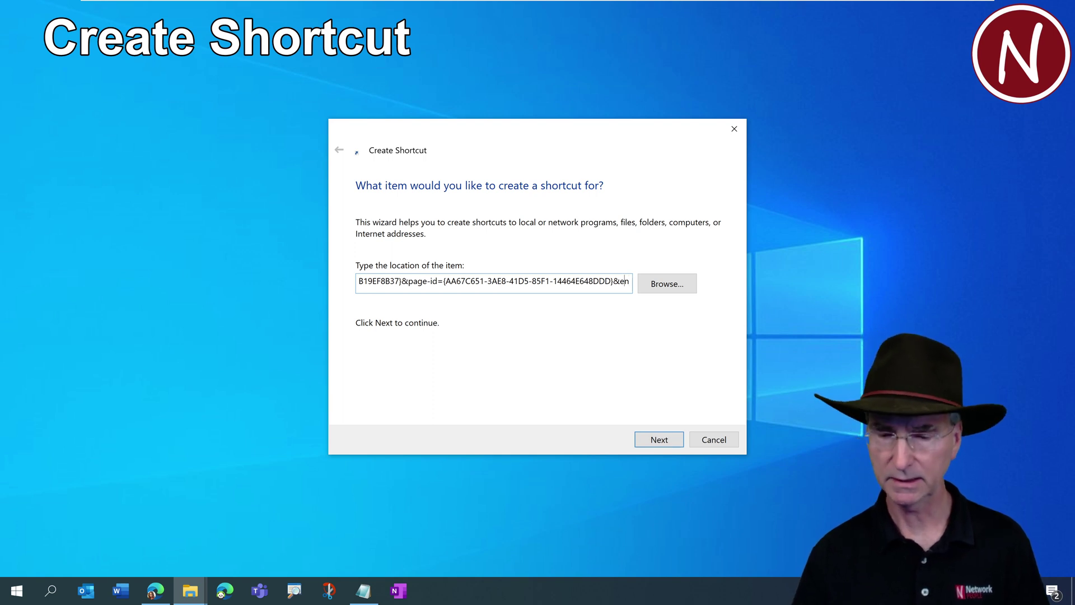
click(567, 280)
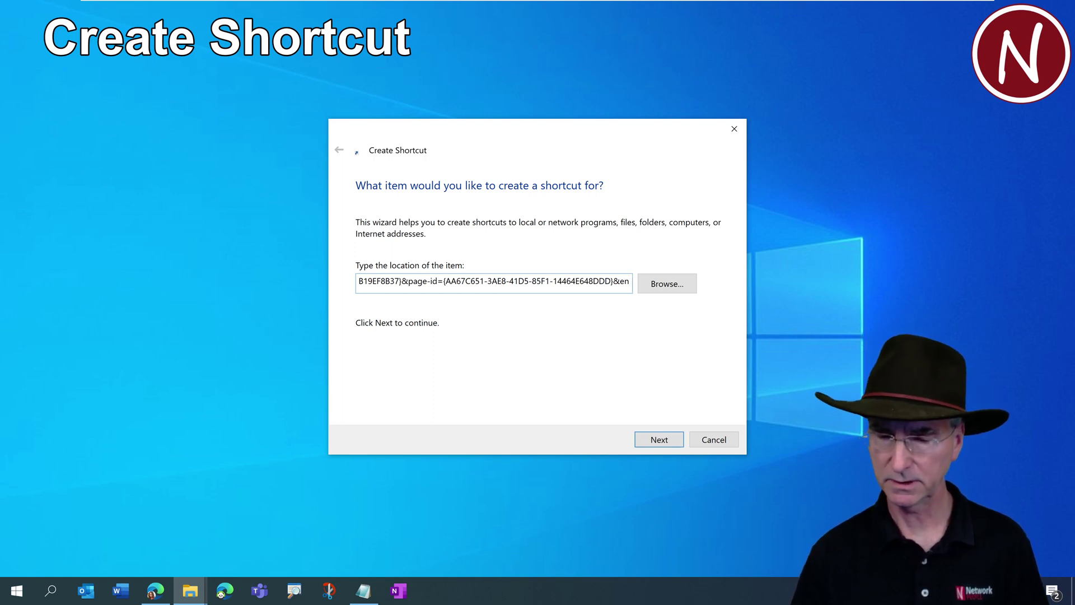
key(Home)
click(354, 282)
drag(354, 282, 473, 282)
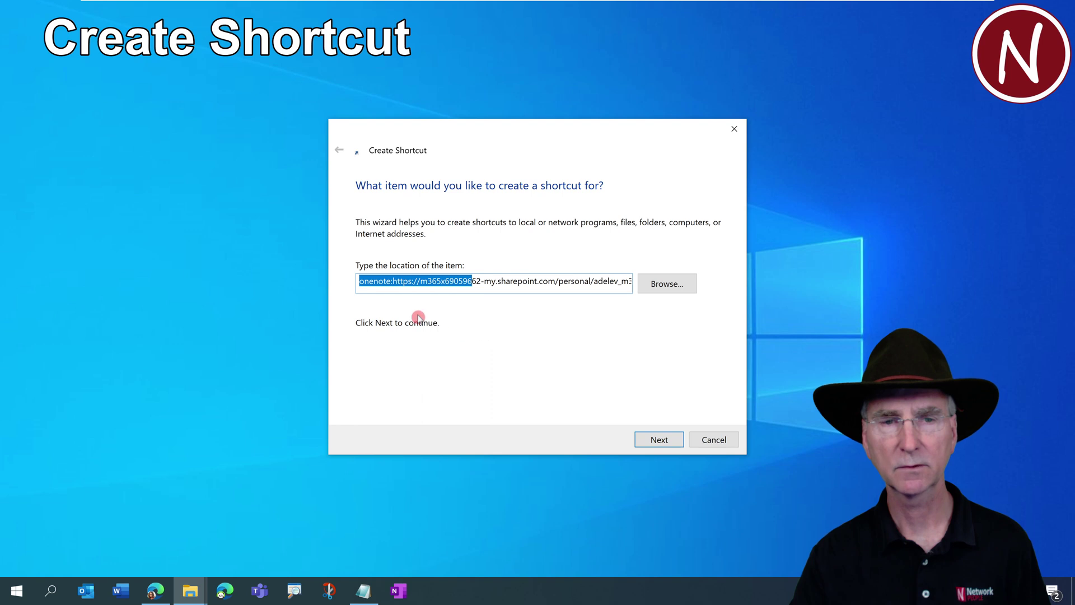
click(476, 281)
- Name the new shortcut "Project OneNote" and finish creating it
click(660, 442)
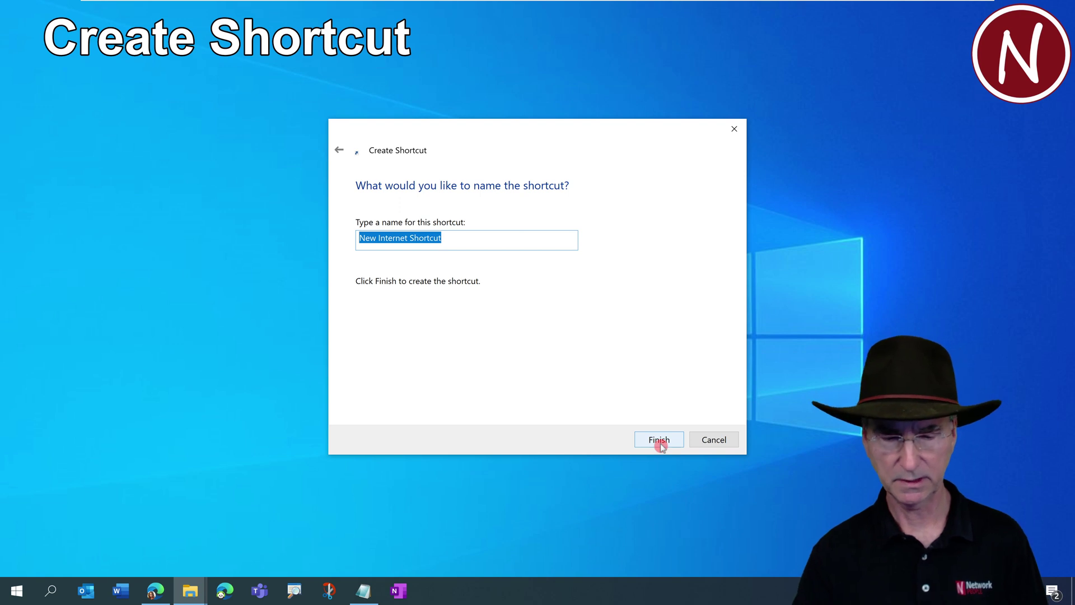
text(Project OneNote)
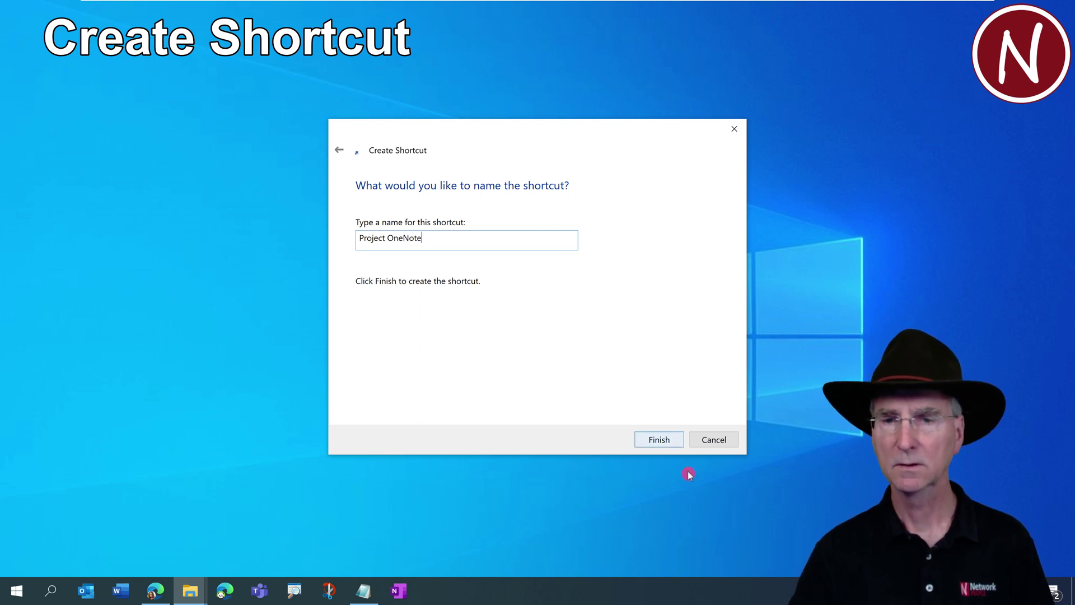
click(658, 440)
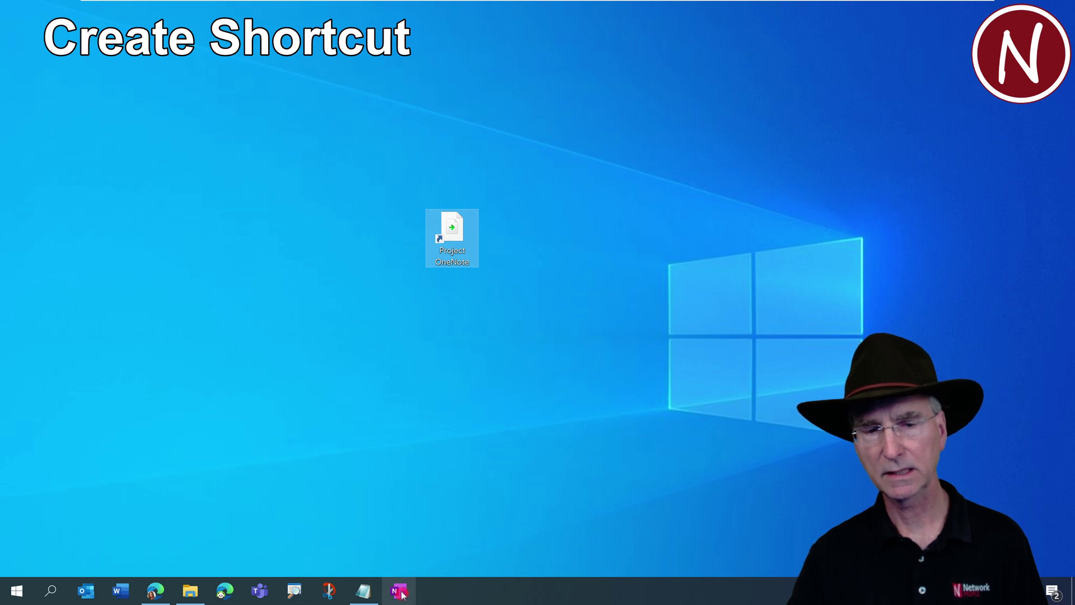
- Open the Project OneNote desktop shortcut and choose OneNote as the app always used for this link type
mouse_move(444, 233)
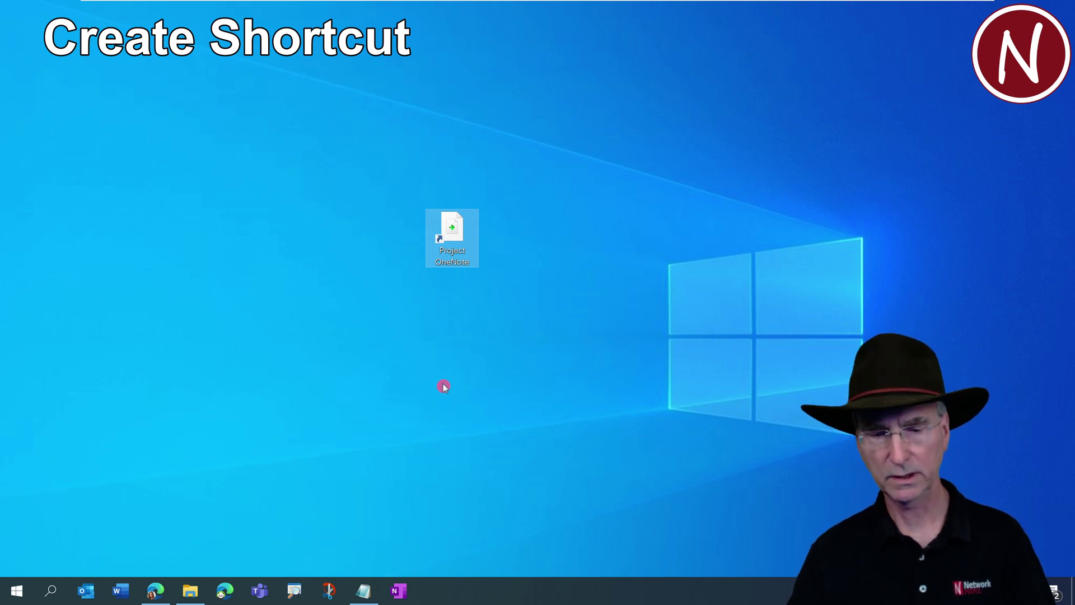
double_click(453, 235)
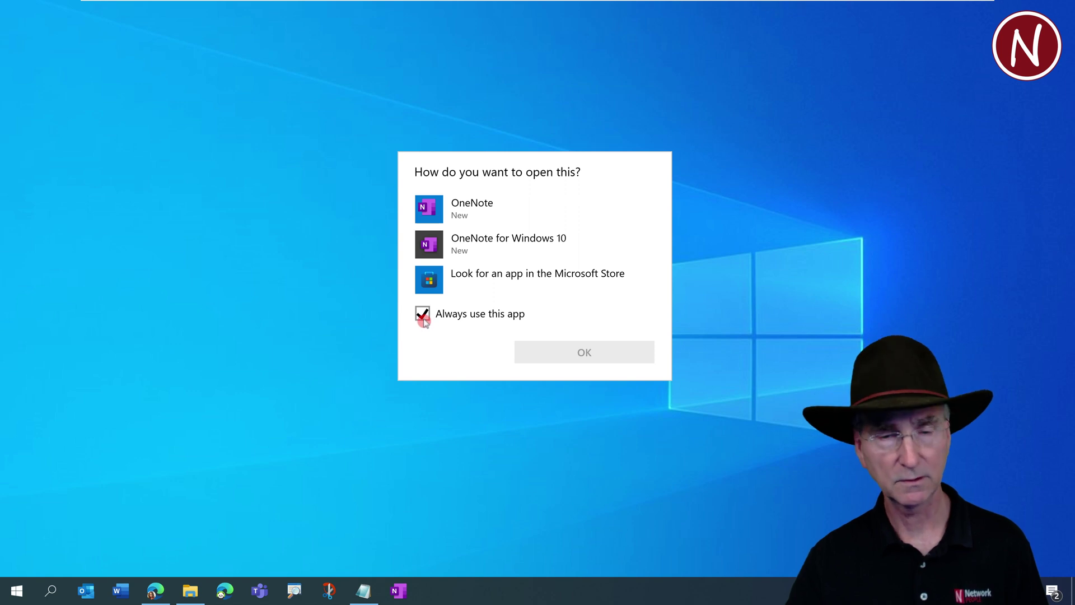
click(459, 216)
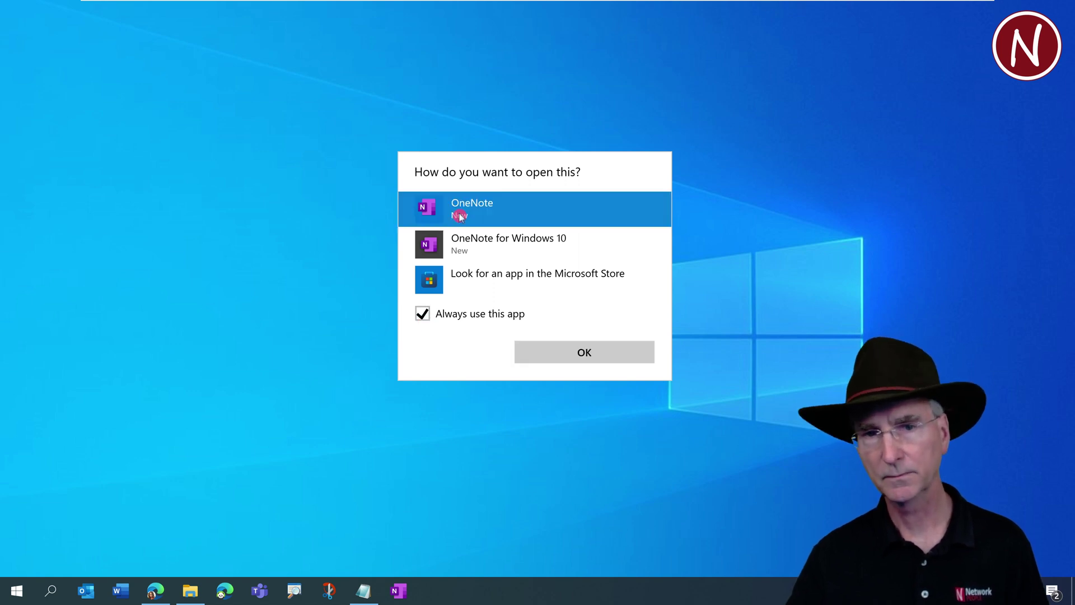
click(563, 354)
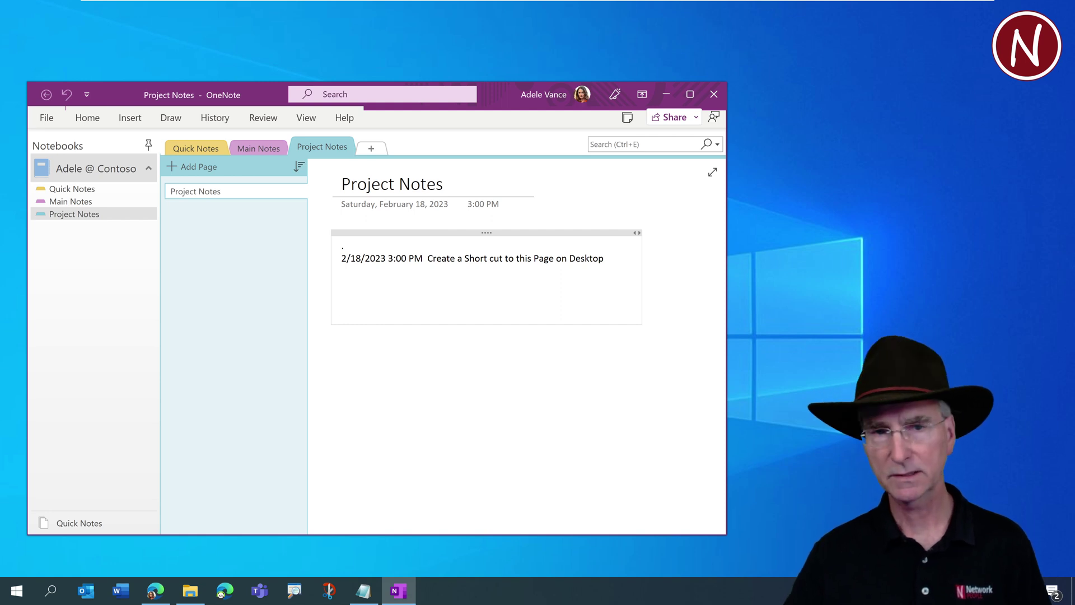
- Test the shortcut by switching to the Main Notes section, closing OneNote and reopening it from Project OneNote on the desktop
click(252, 147)
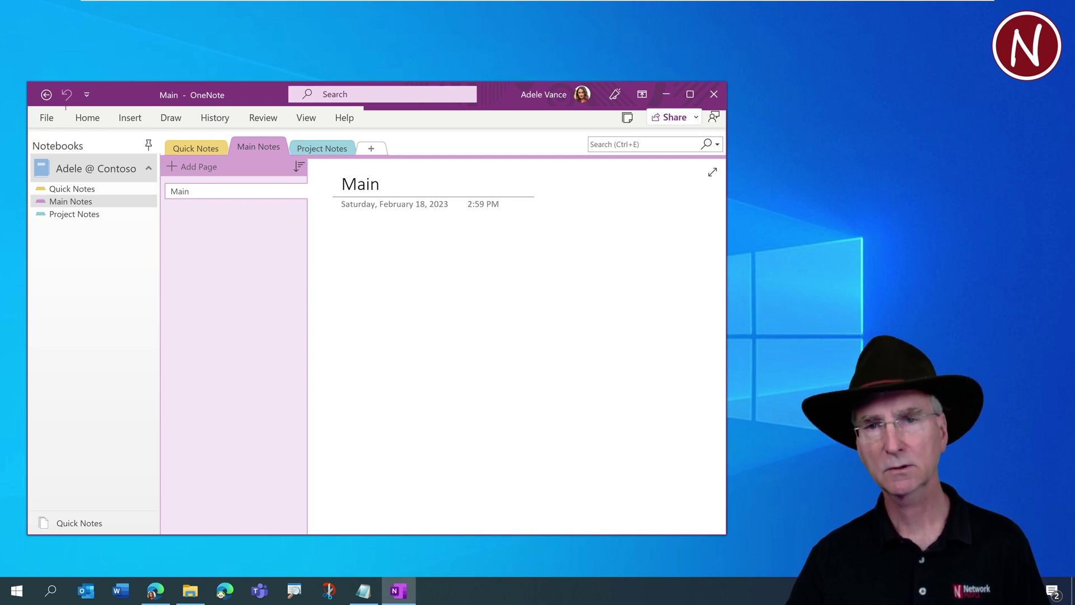
click(712, 95)
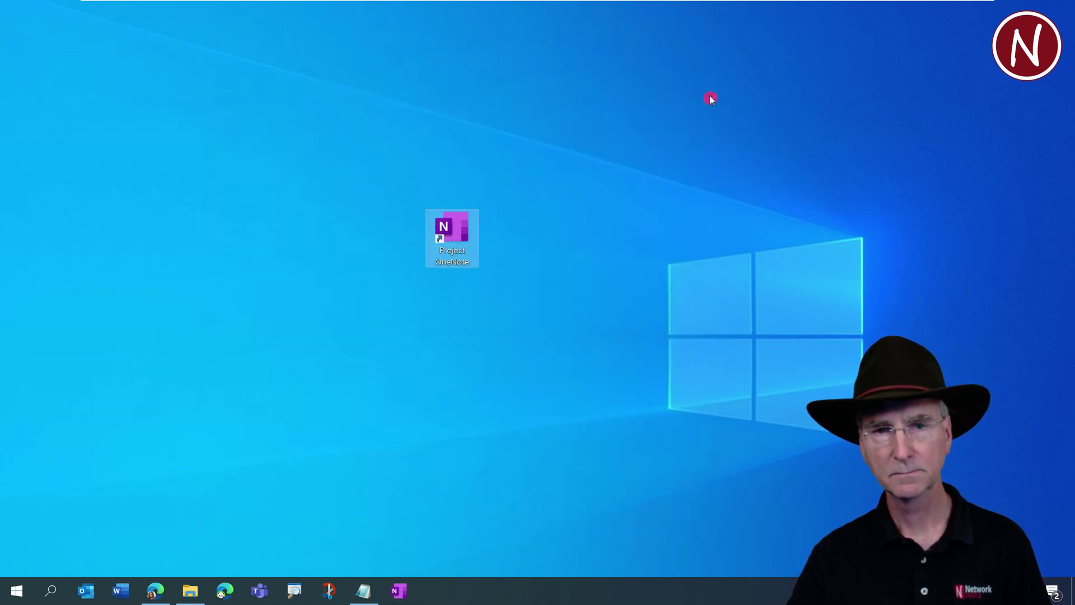
double_click(455, 238)
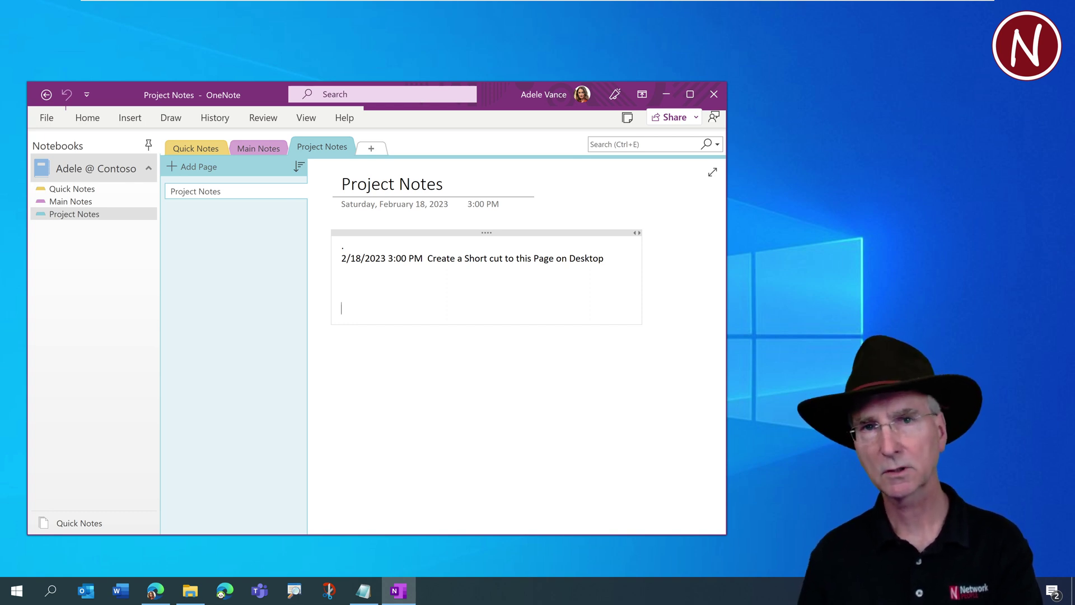
- Minimize OneNote, pin the Project OneNote desktop shortcut to the OneNote taskbar icon and check its pinned list
click(400, 476)
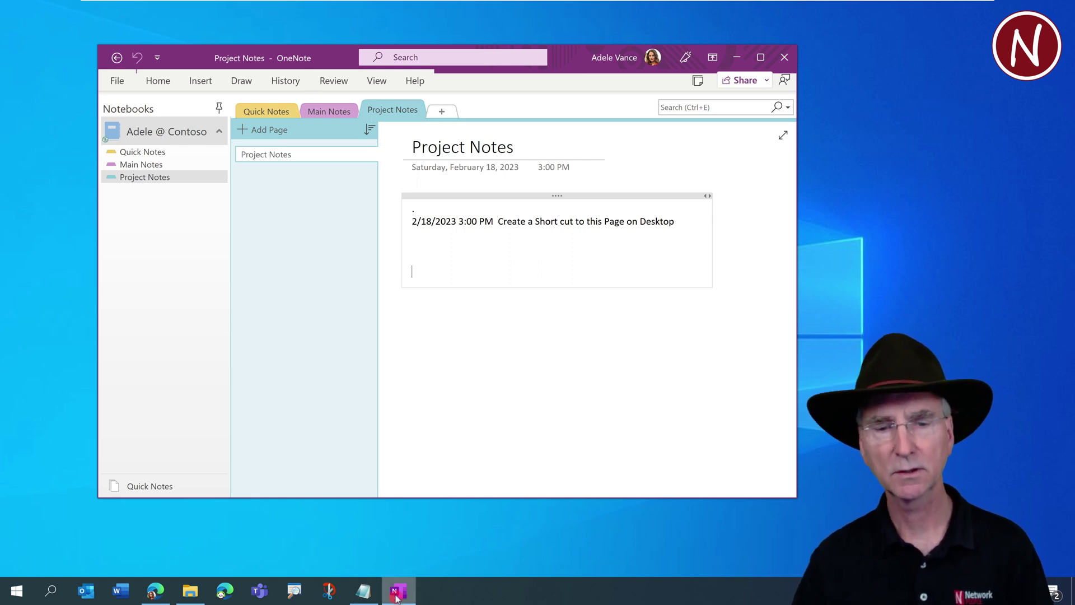
mouse_move(402, 596)
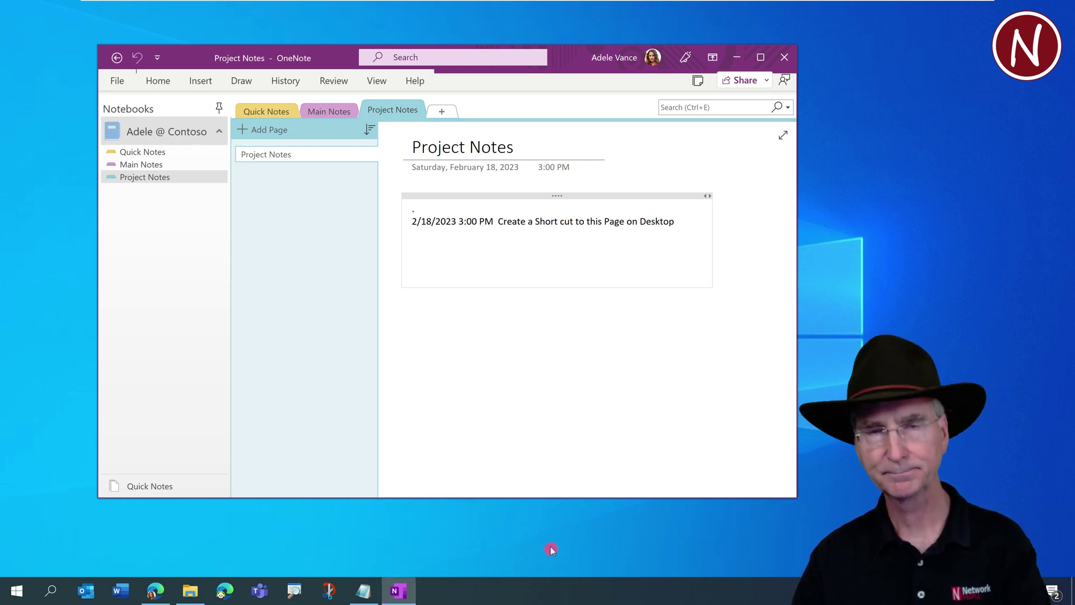
click(736, 60)
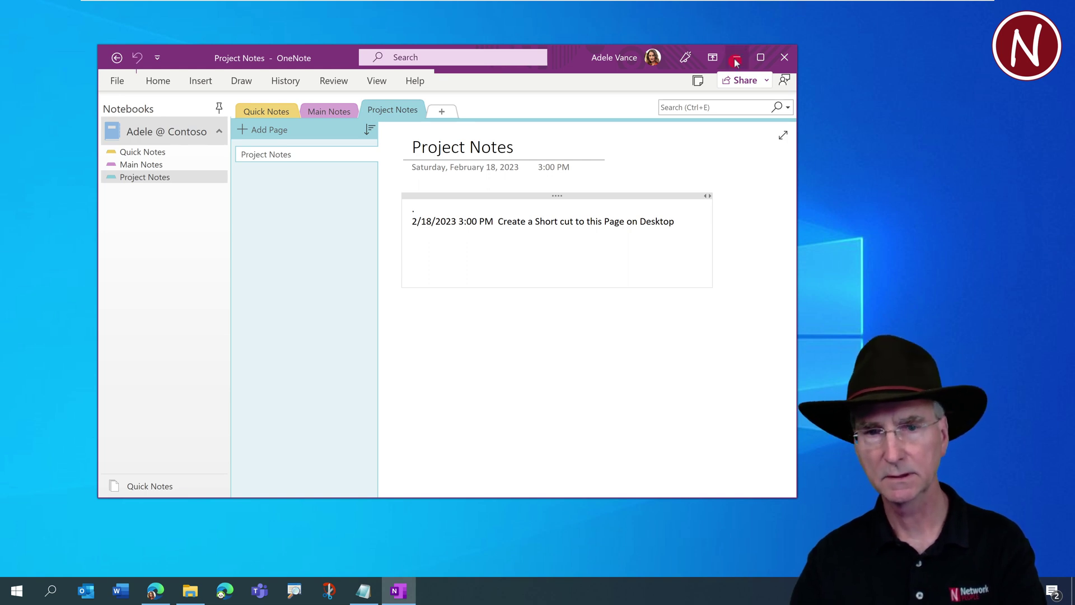
click(736, 58)
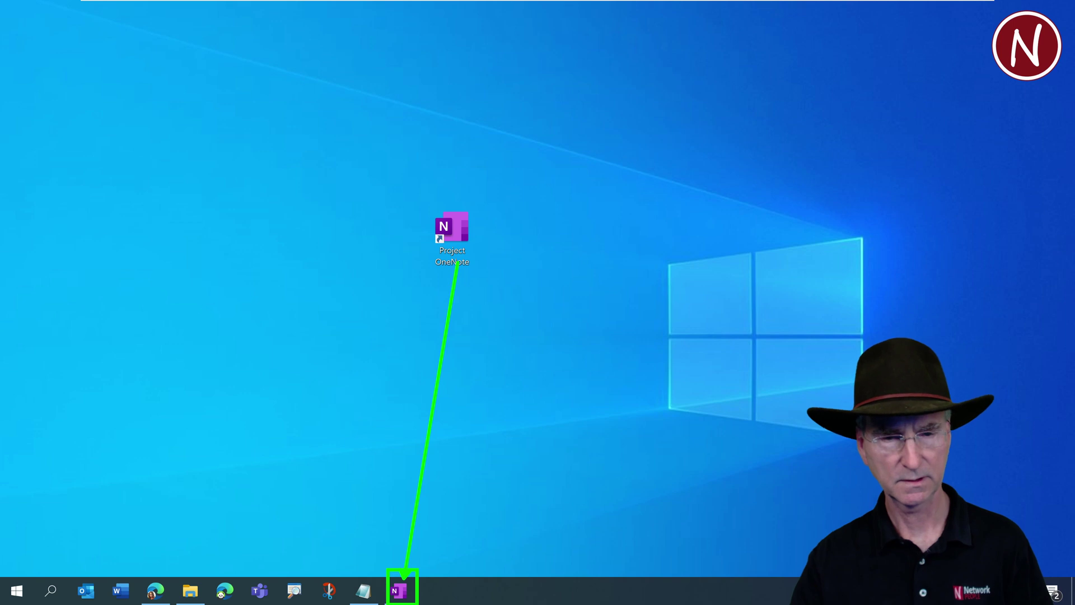
click(452, 240)
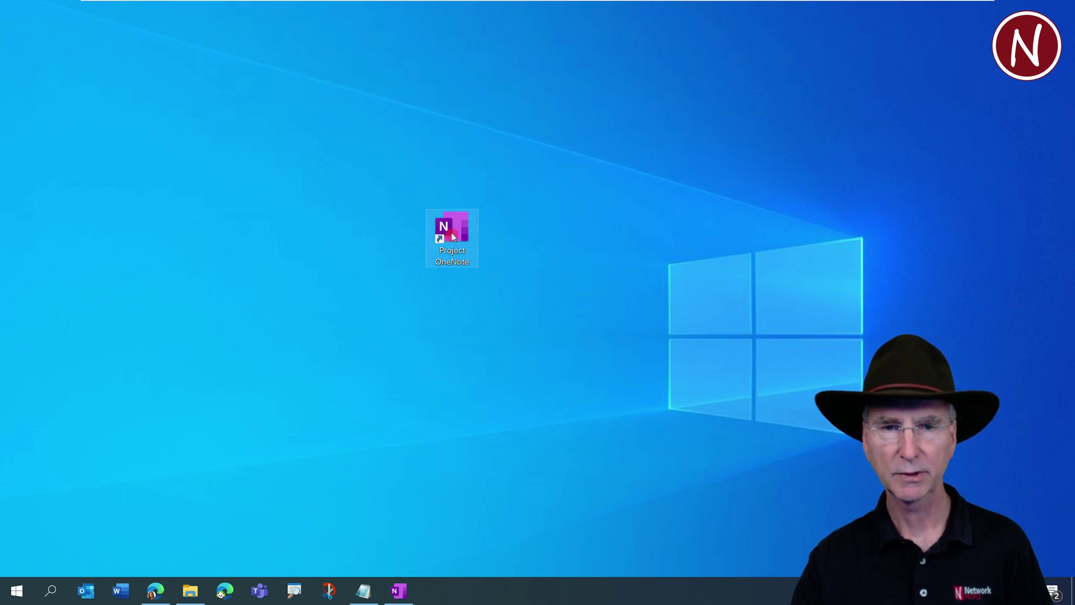
drag(453, 236, 400, 594)
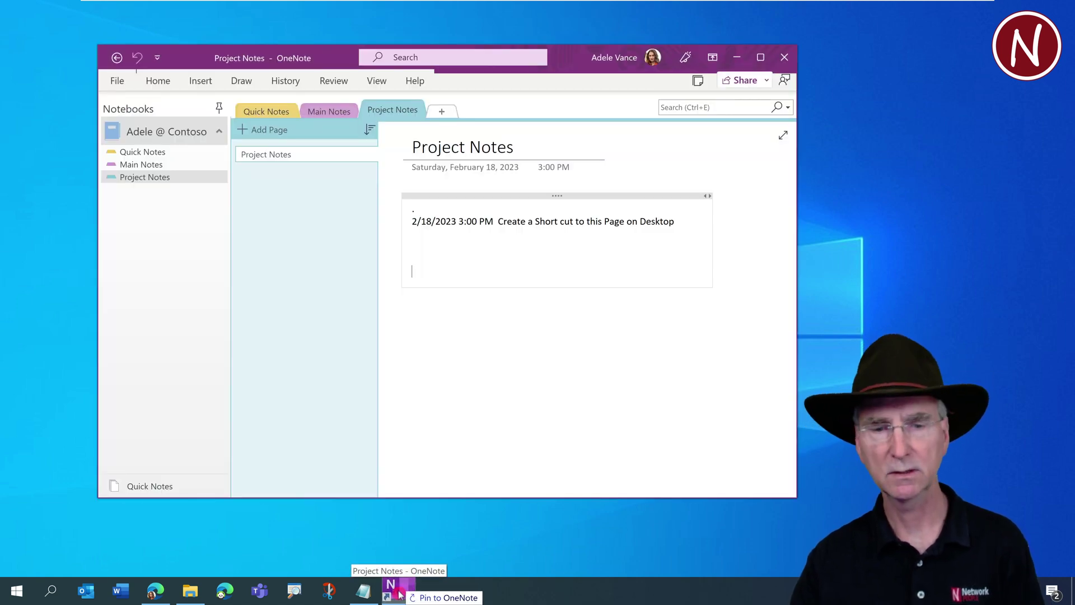
drag(399, 594, 399, 594)
right_click(399, 593)
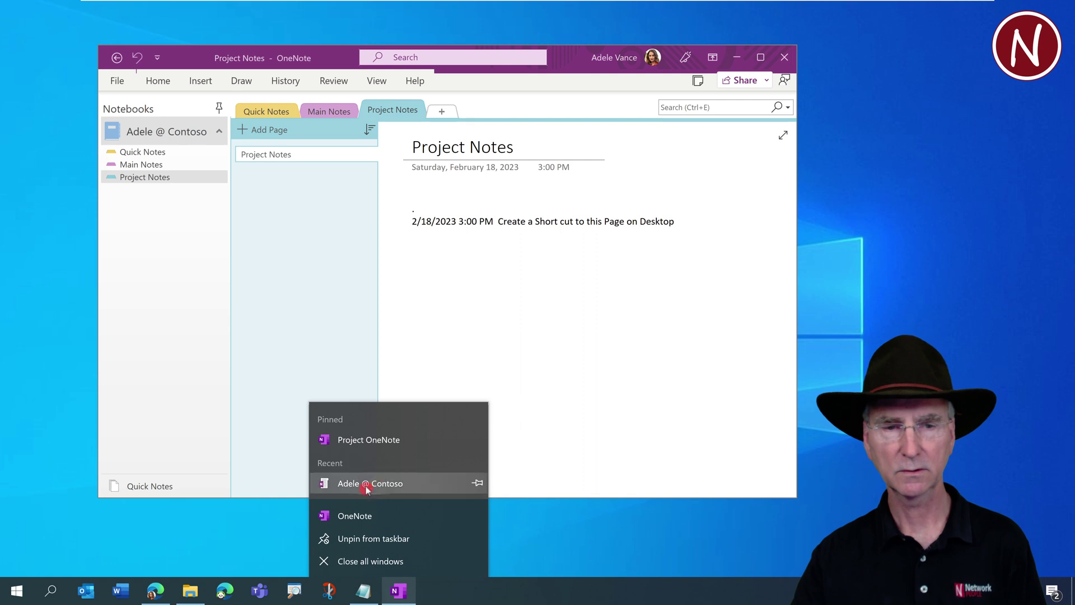
mouse_move(381, 444)
click(549, 526)
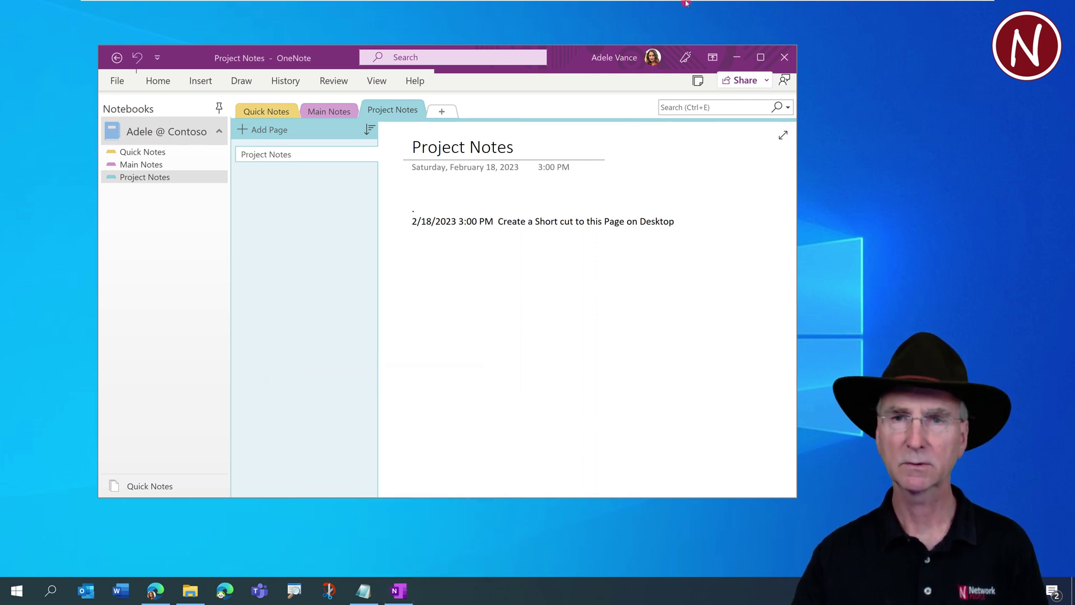
- Close OneNote and reopen the Project Notes page from the Project OneNote entry pinned to the taskbar icon
click(783, 58)
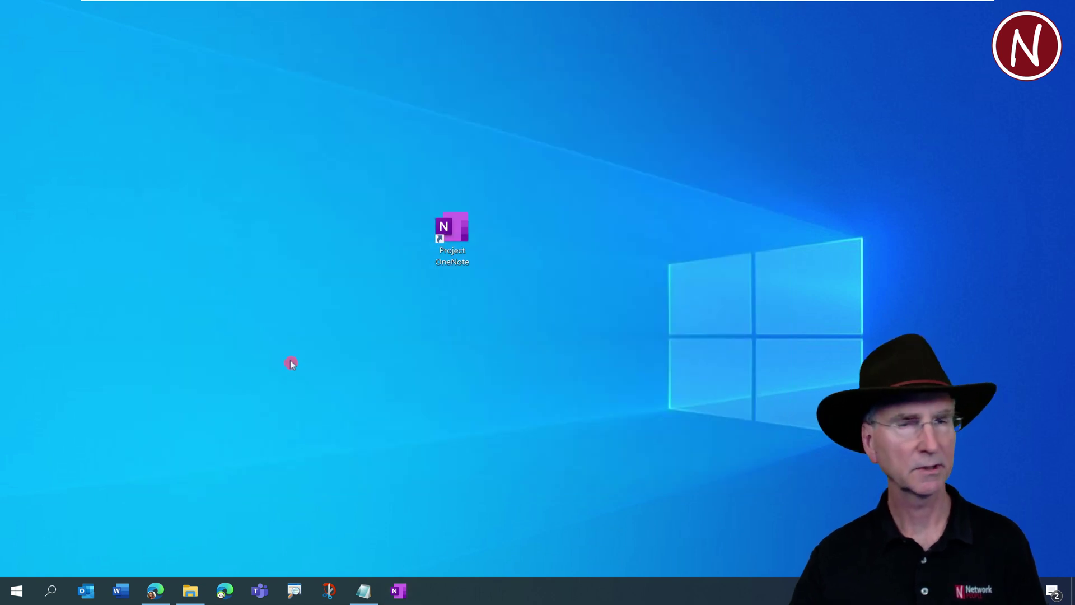
right_click(402, 593)
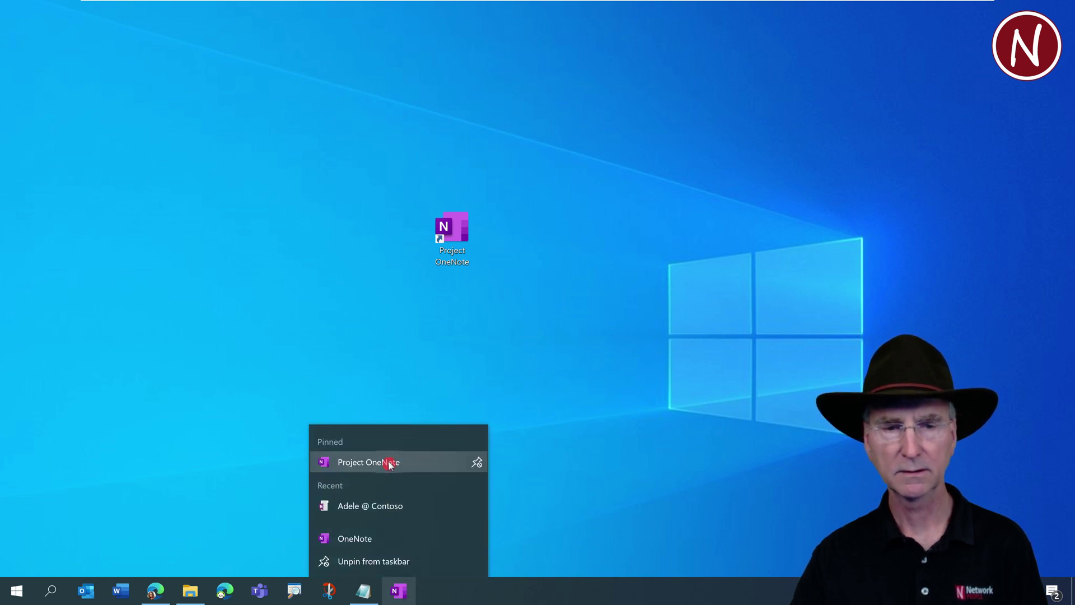
click(387, 465)
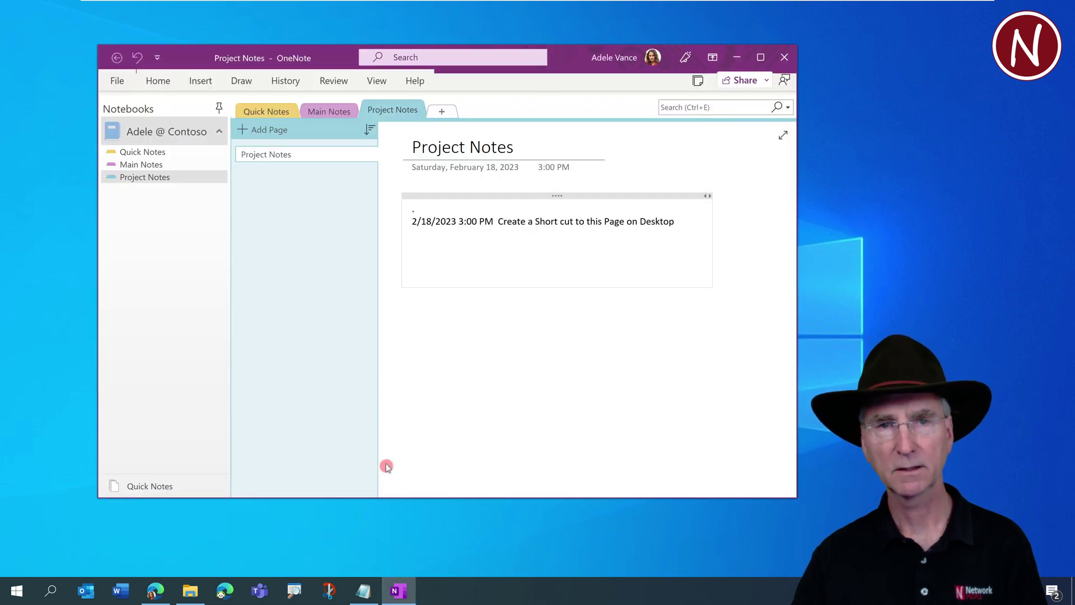
- Minimize OneNote and view the pinned and recent entries of its taskbar icon again
click(736, 62)
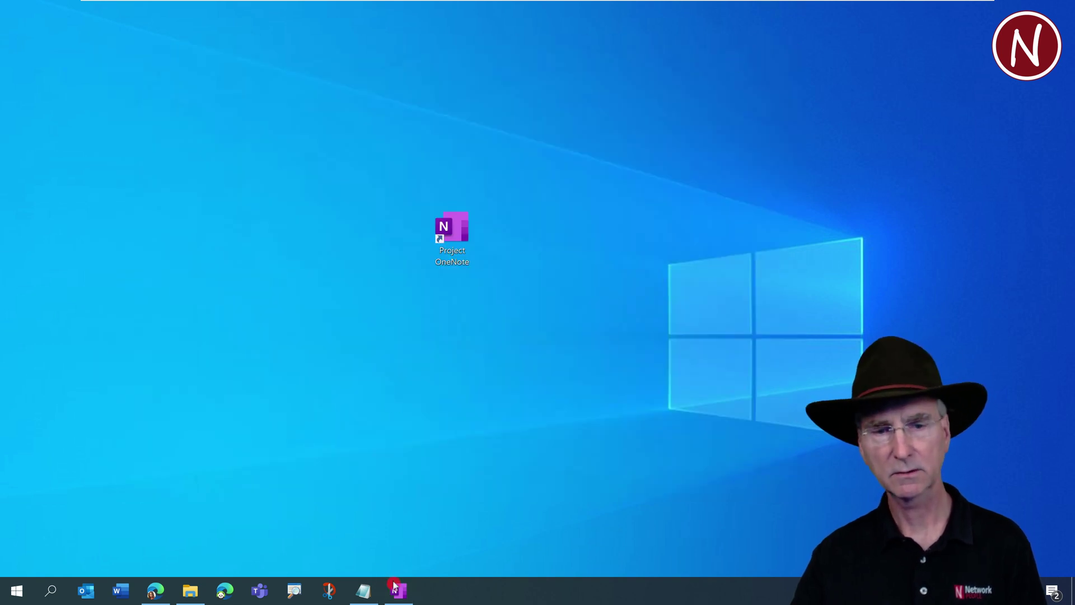
mouse_move(401, 595)
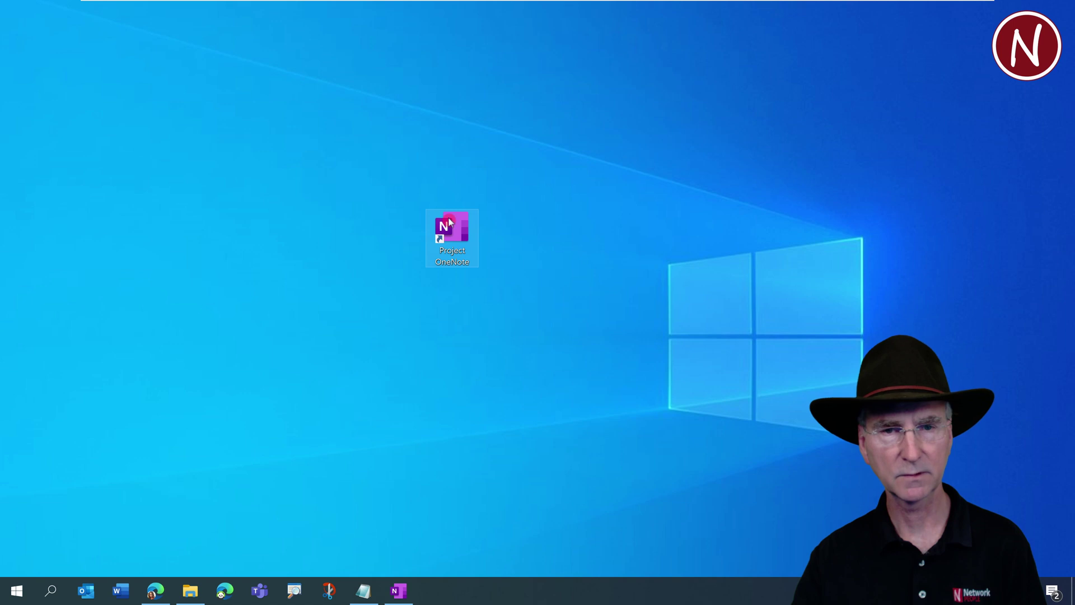
right_click(399, 594)
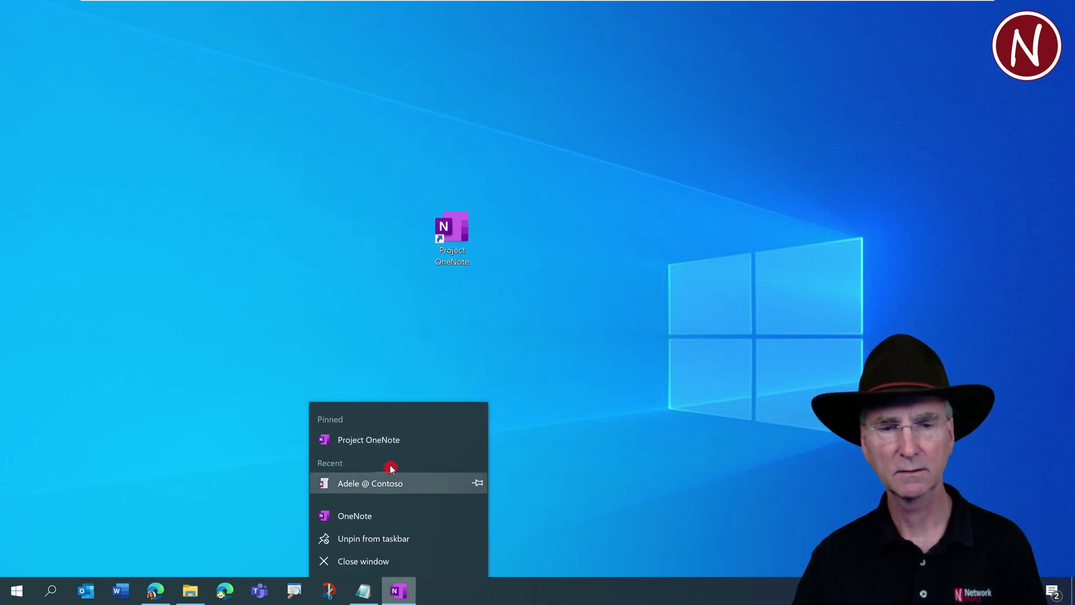
click(392, 597)
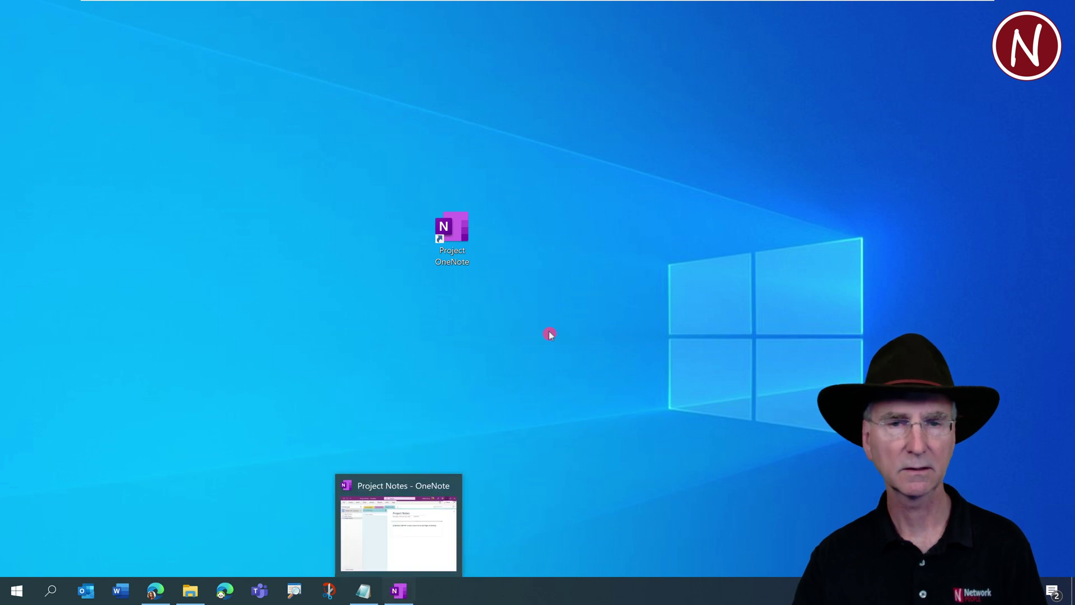